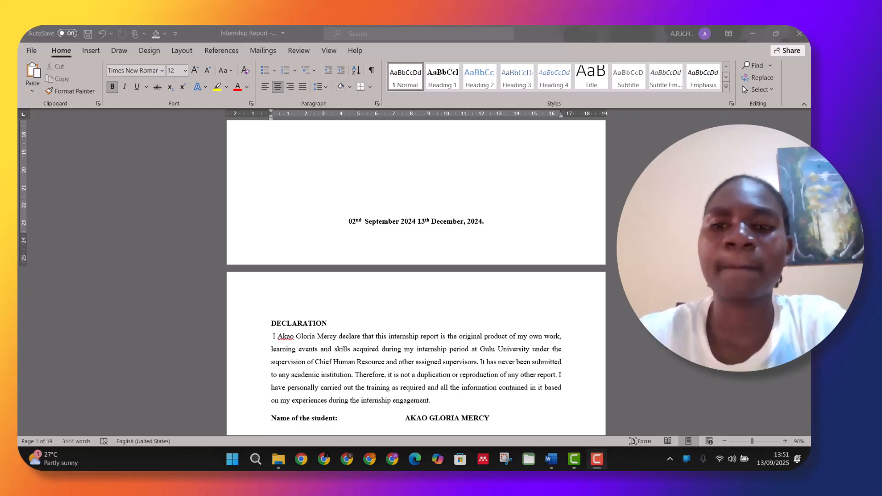
Format the page numbers of the Declaration page's section as i, ii, iii, starting at i.
click(690, 202)
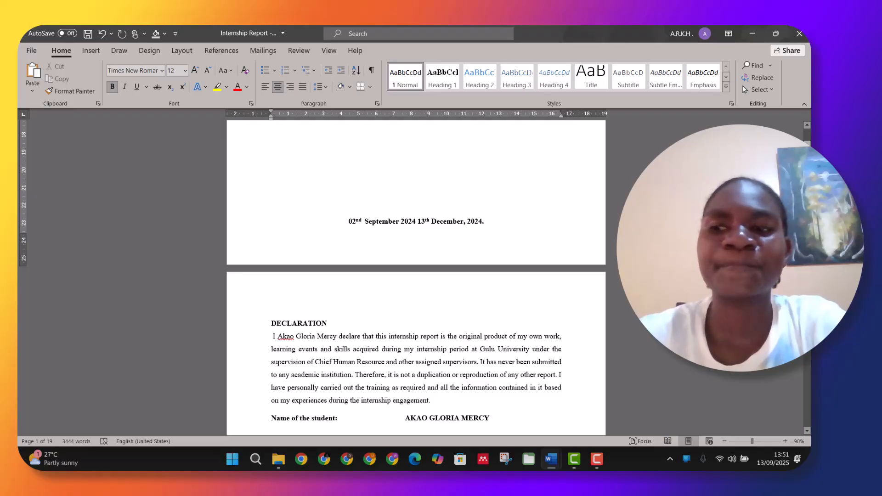
scroll(416, 275, up, 4)
scroll(416, 276, down, 15)
scroll(582, 213, up, 4)
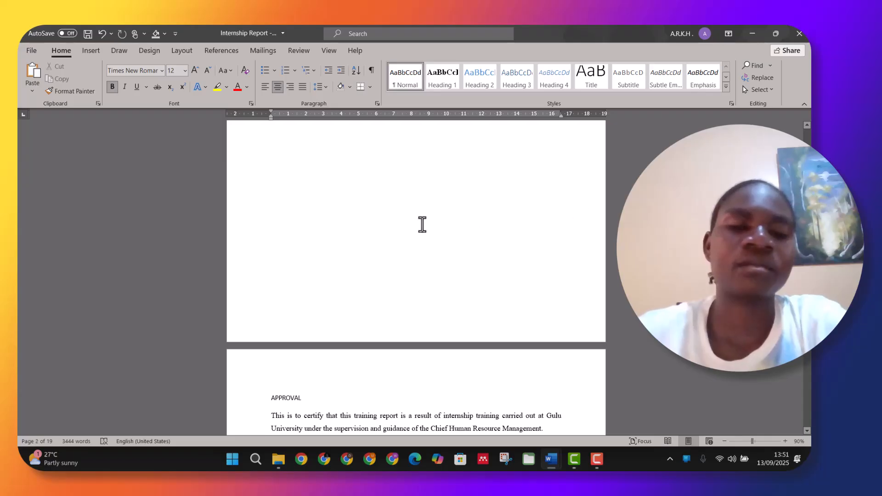
click(392, 226)
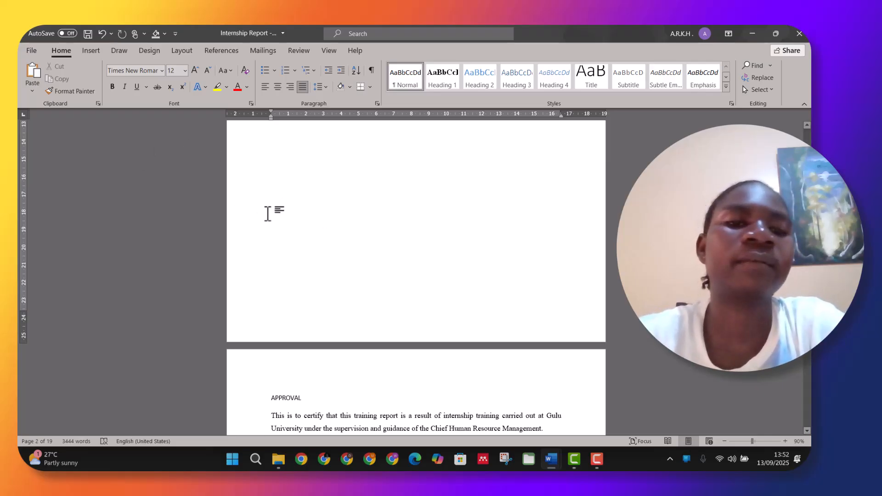
click(195, 157)
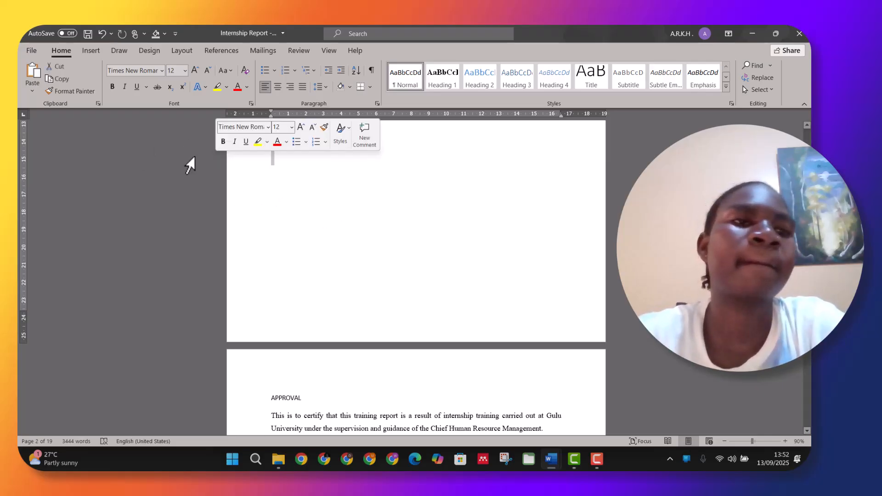
click(91, 50)
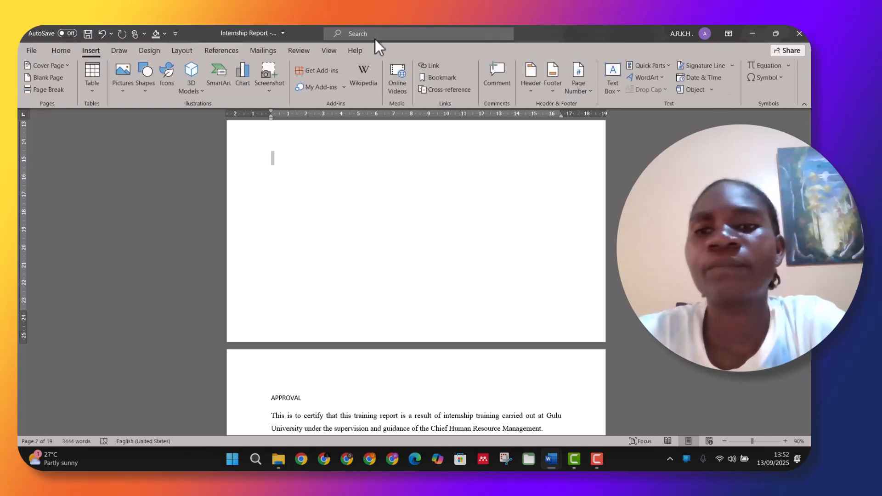
click(573, 84)
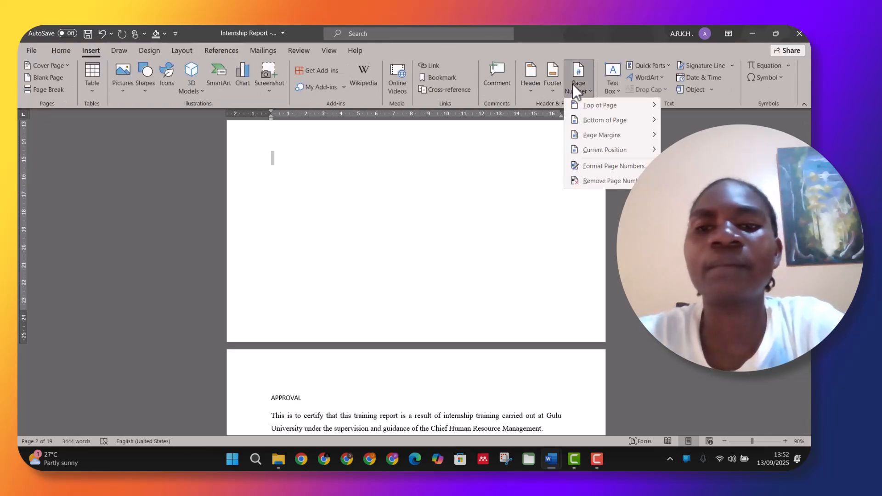
click(589, 167)
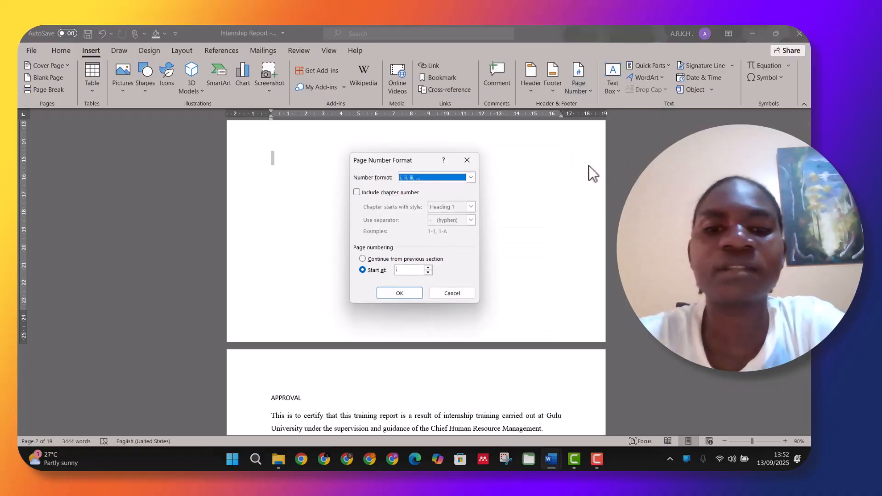
click(467, 179)
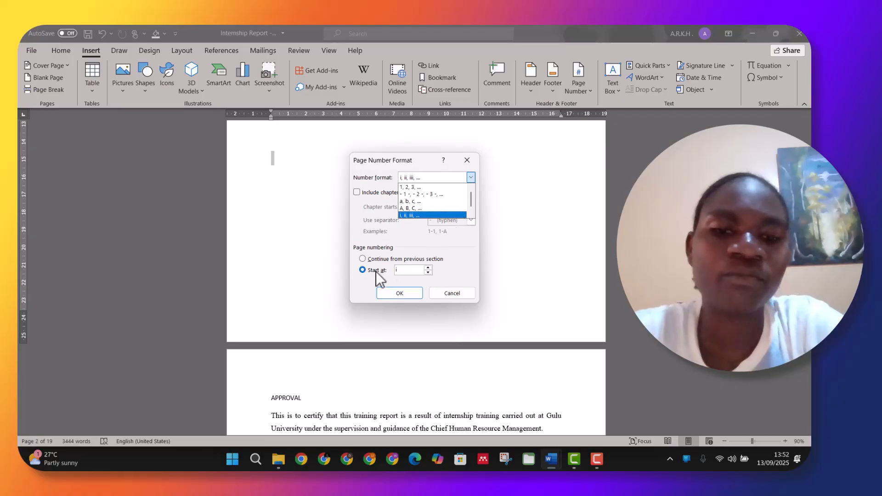
click(393, 295)
click(390, 292)
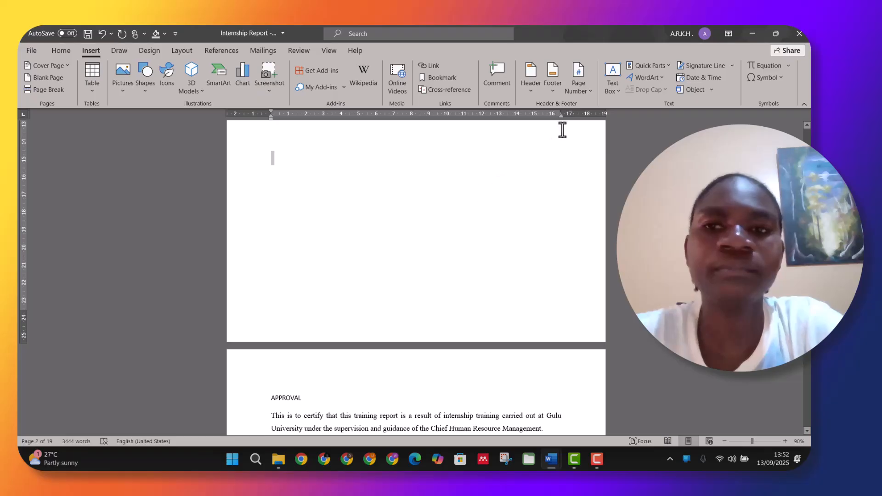
Insert a centred Plain Number 2 page number at the bottom of the Declaration section's pages.
click(574, 75)
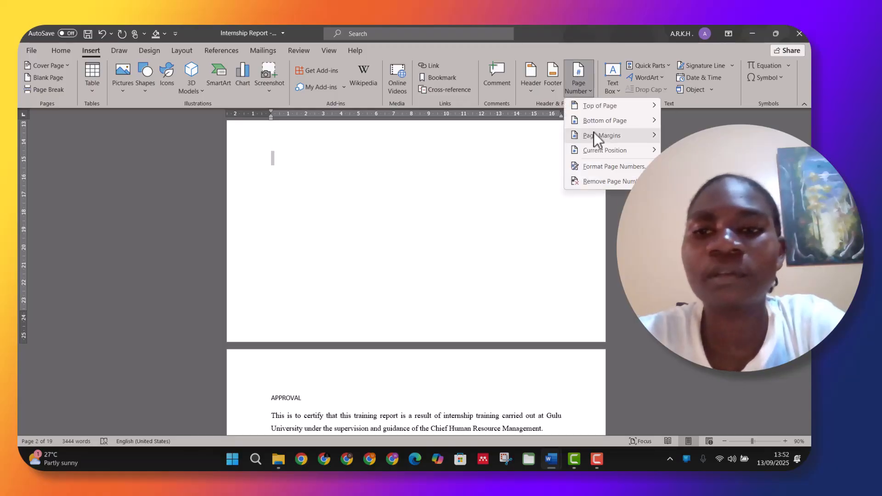
mouse_move(588, 123)
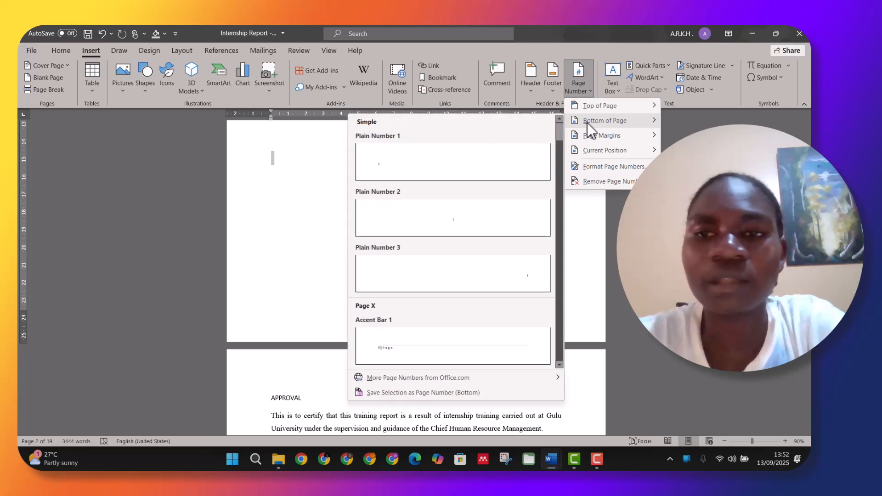
click(453, 221)
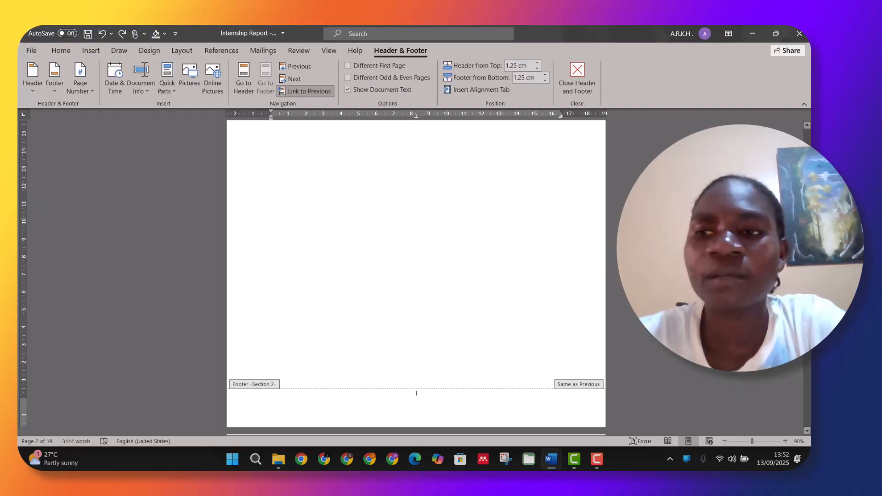
Check the footer page numbers on the Declaration, Approval and Acknowledgement pages, and review the cover page.
scroll(416, 275, down, 8)
scroll(416, 276, up, 6)
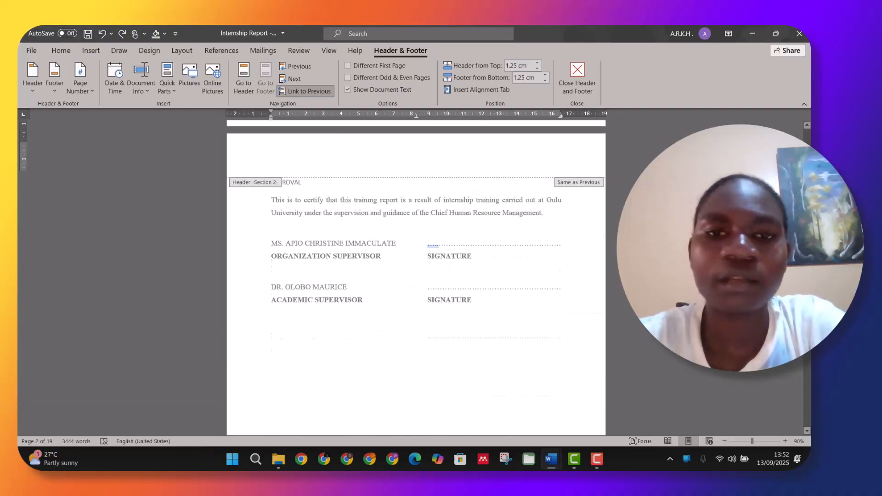
scroll(416, 276, down, 3)
scroll(416, 275, up, 4)
scroll(416, 276, down, 1)
scroll(416, 266, down, 5)
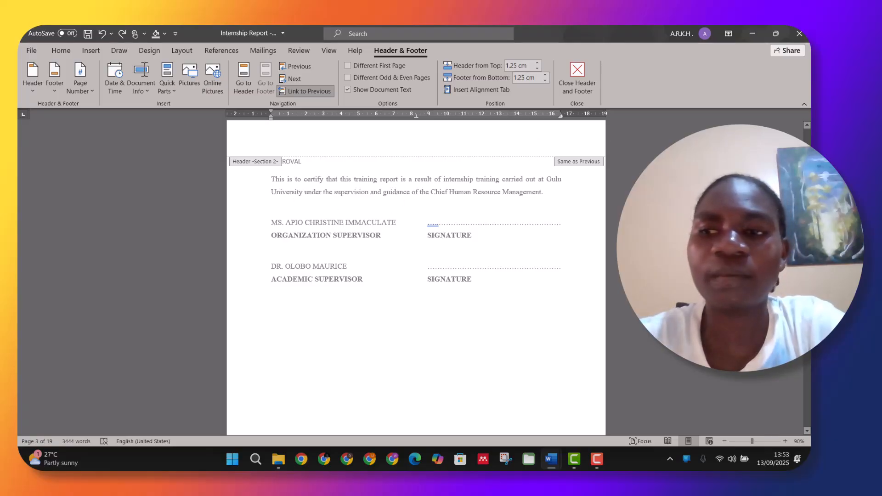
scroll(416, 275, down, 15)
scroll(415, 276, up, 7)
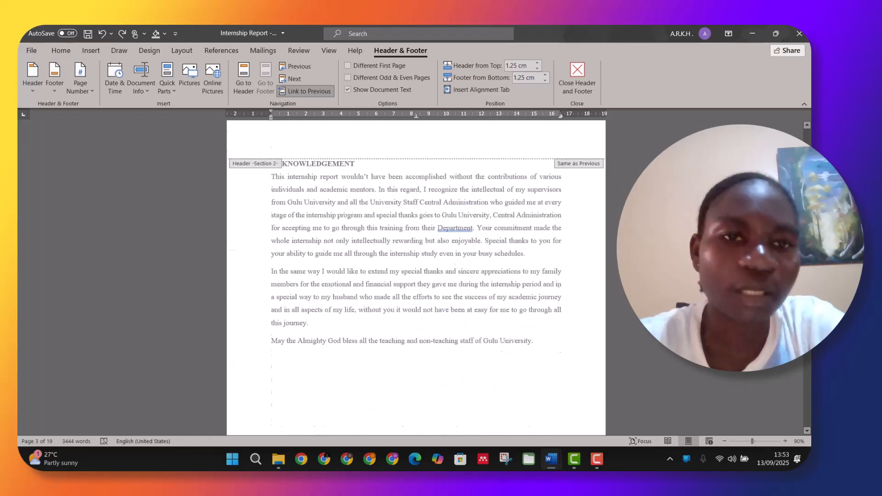
scroll(416, 276, down, 3)
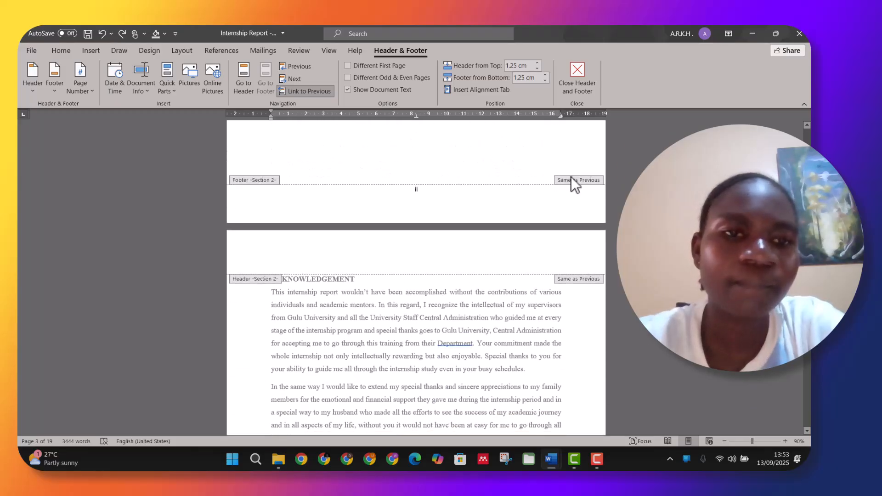
scroll(245, 289, down, 10)
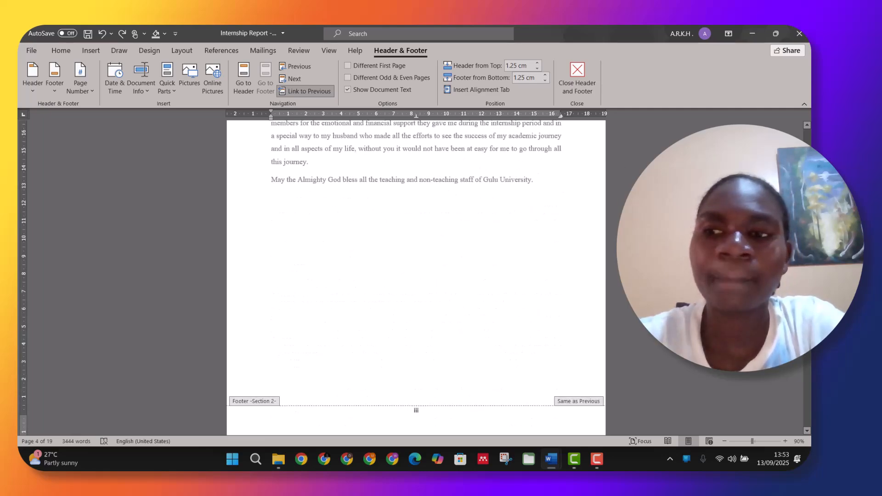
scroll(416, 276, up, 15)
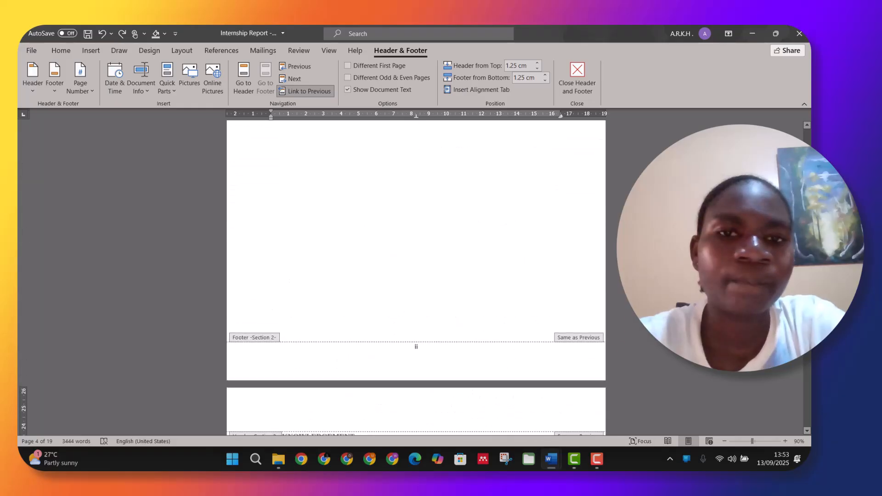
scroll(602, 210, down, 15)
scroll(602, 209, up, 1)
scroll(602, 210, down, 1)
scroll(602, 210, up, 5)
scroll(416, 276, down, 1)
scroll(416, 276, up, 8)
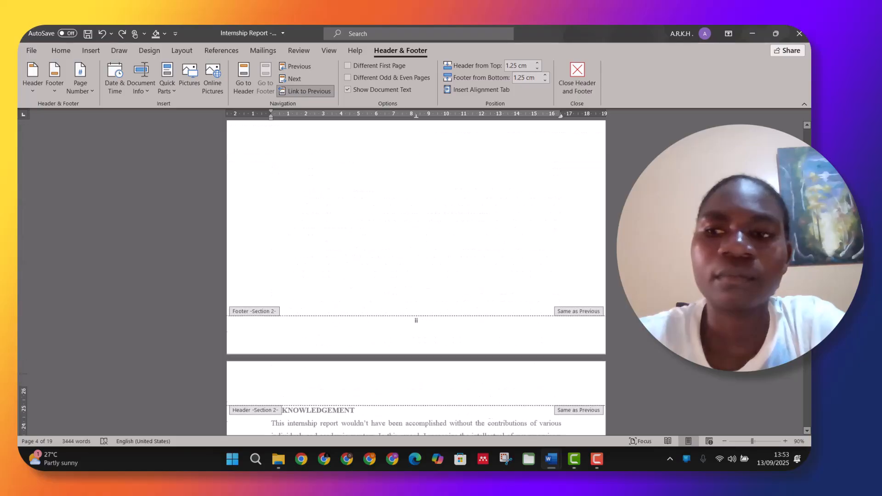
scroll(416, 275, up, 15)
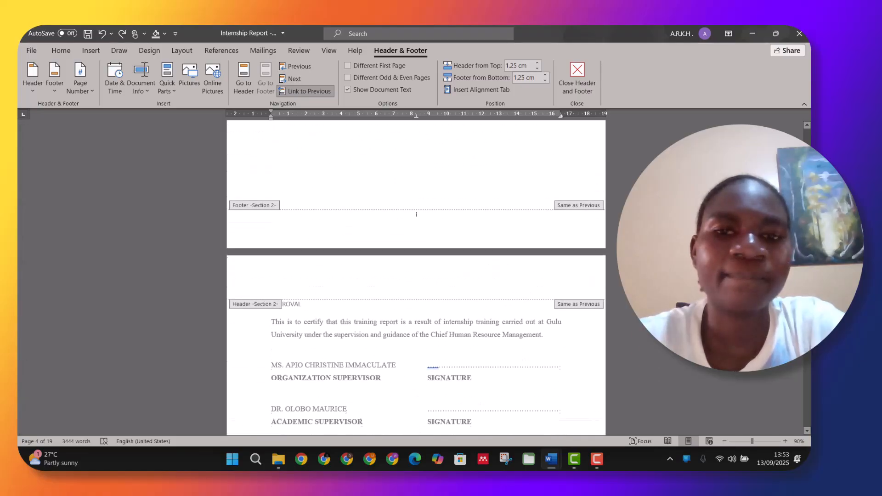
scroll(782, 123, up, 15)
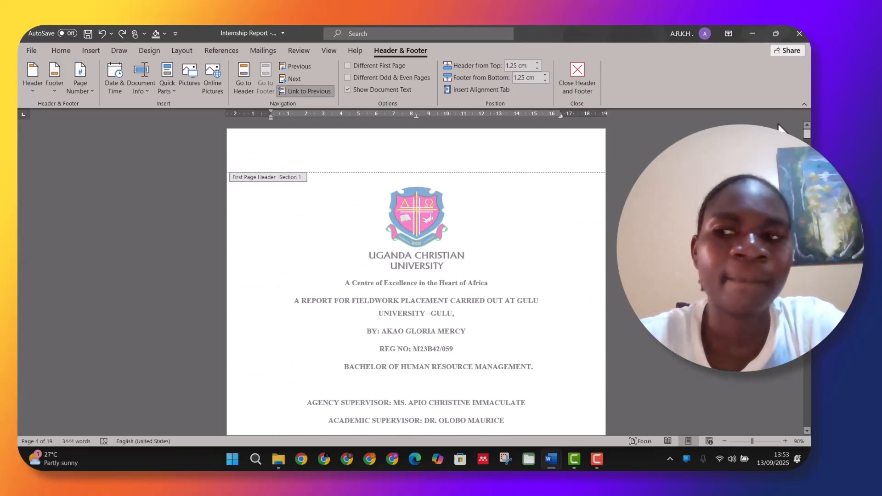
scroll(807, 138, down, 15)
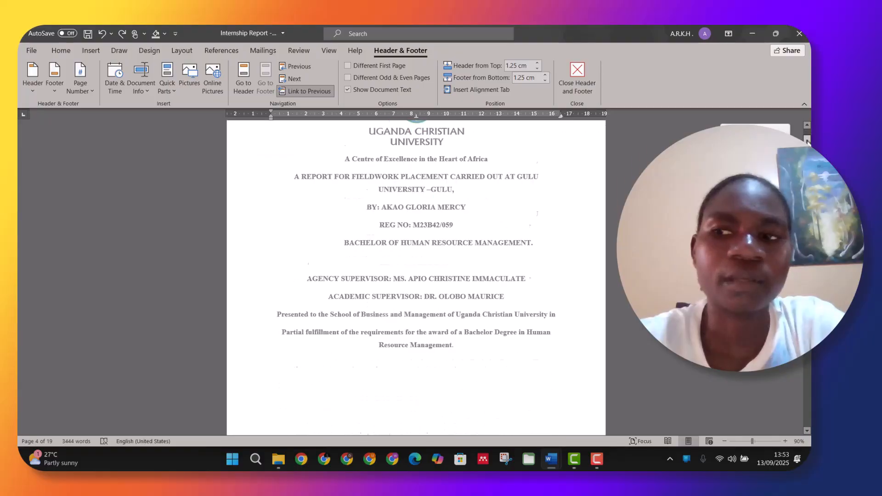
scroll(807, 138, down, 2)
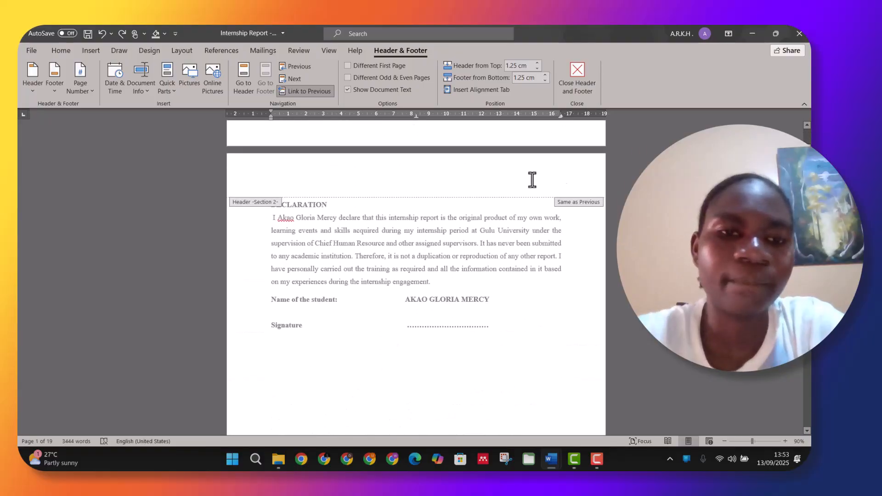
Leave footer editing and insert a Next Page section break in the Declaration paragraph before "supervision of Chief Human Resource".
double_click(238, 239)
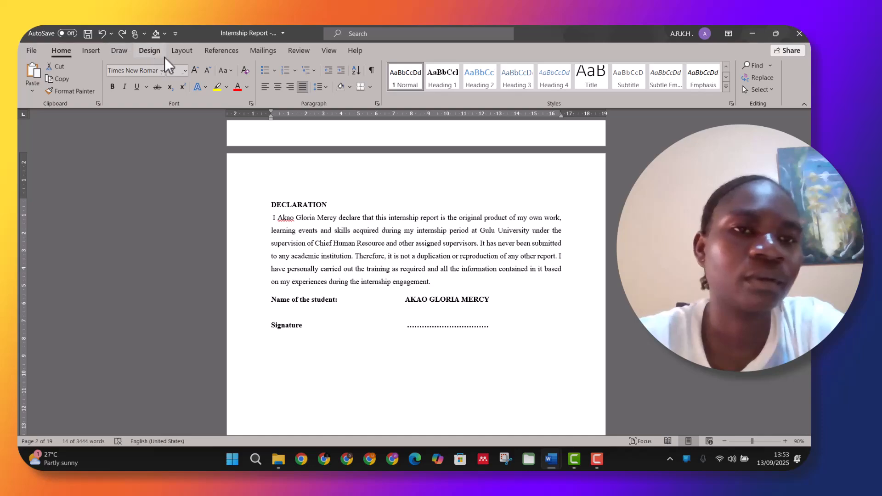
click(184, 52)
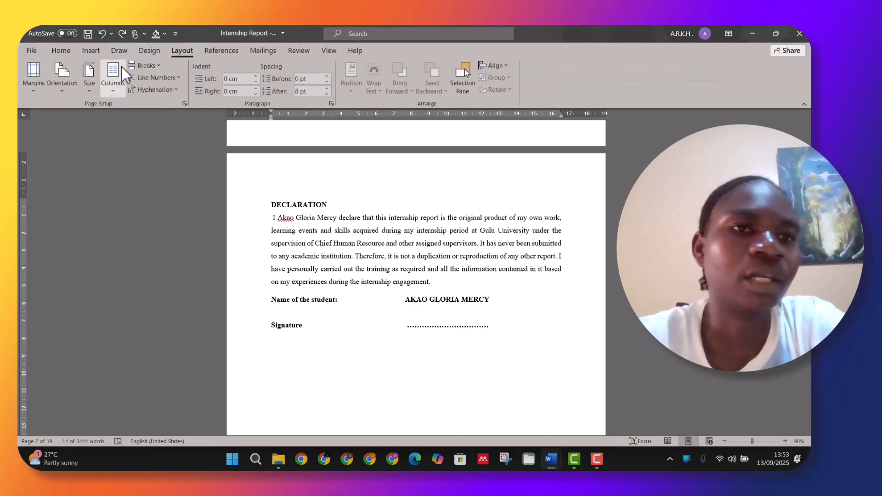
click(145, 66)
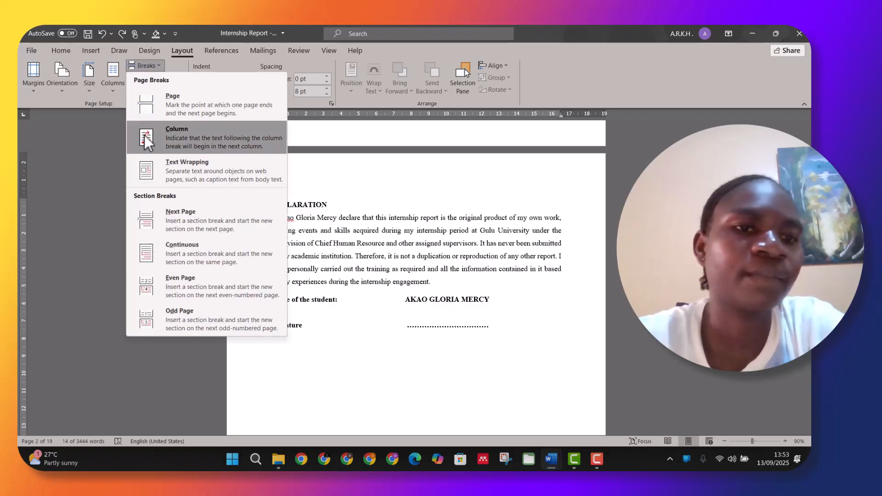
click(157, 223)
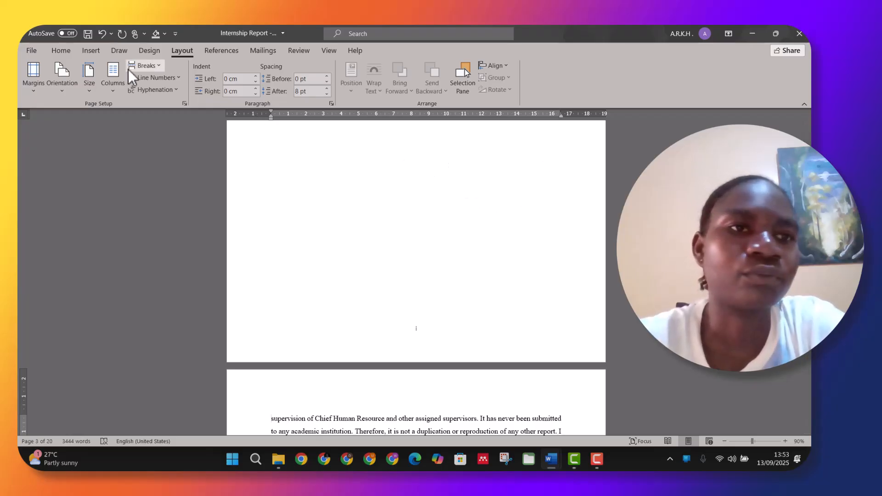
Set the new section's page number format to 1, 2, 3, starting at 1.
click(94, 52)
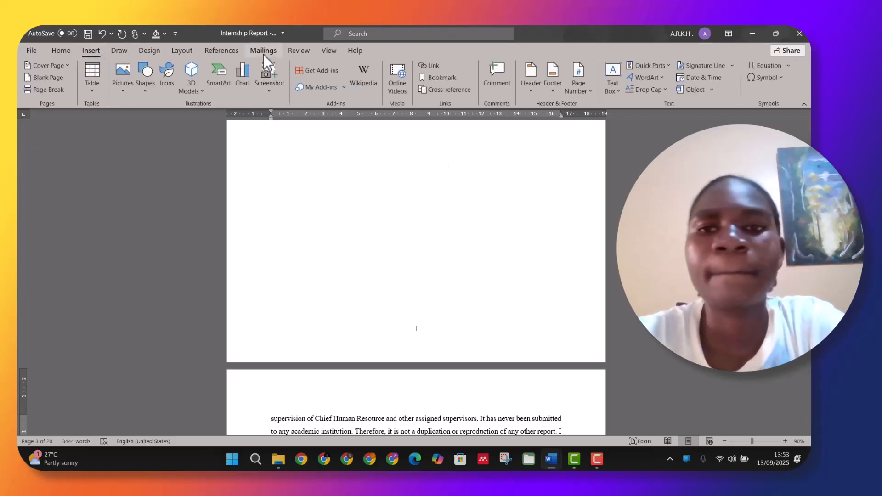
click(581, 76)
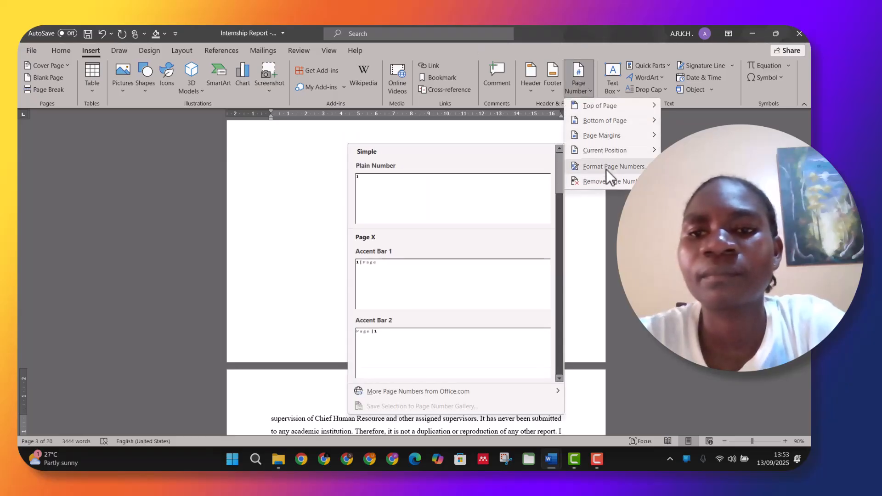
click(606, 168)
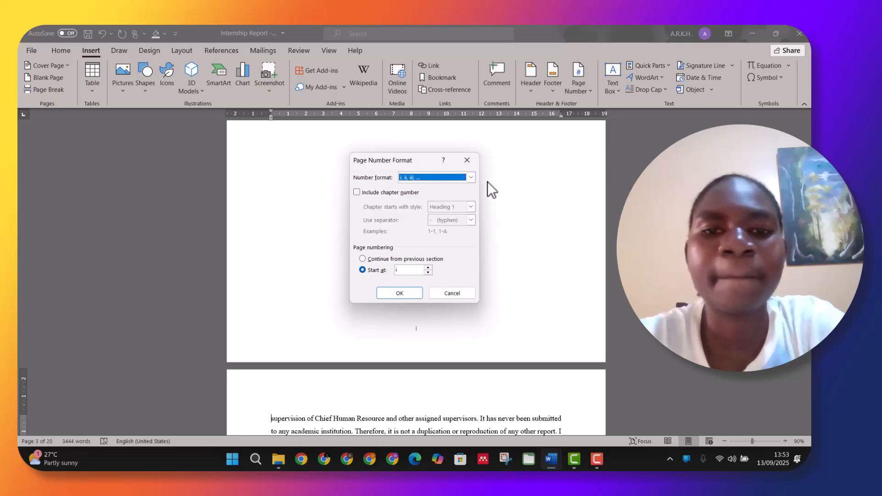
click(466, 177)
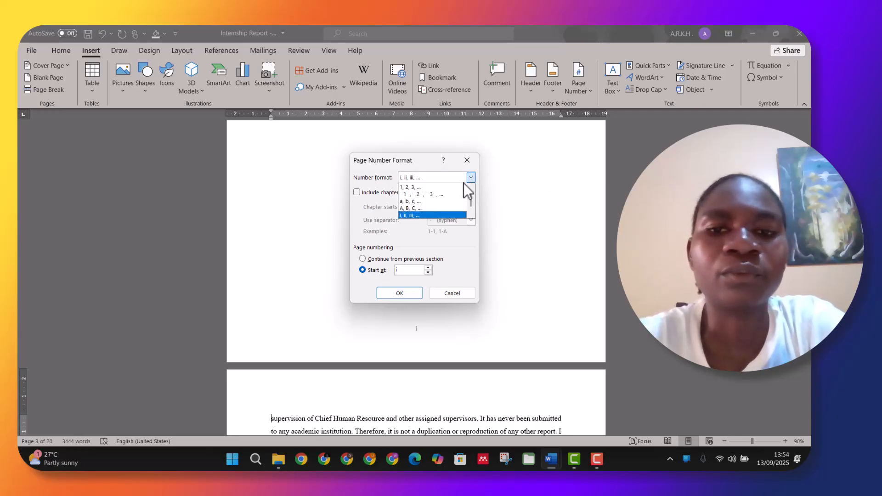
click(463, 185)
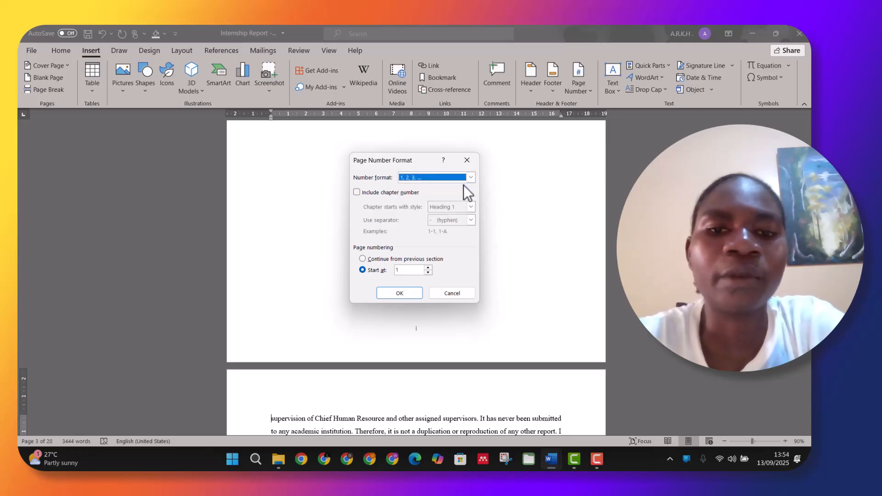
click(398, 294)
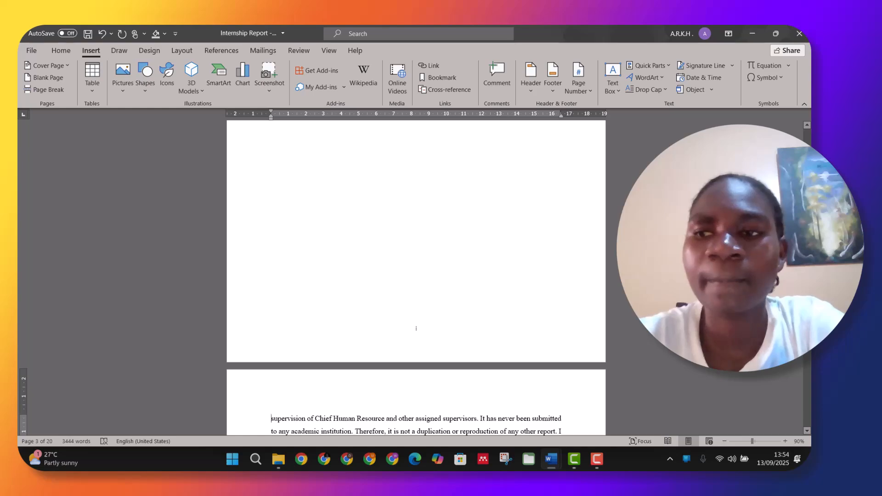
scroll(417, 329, down, 15)
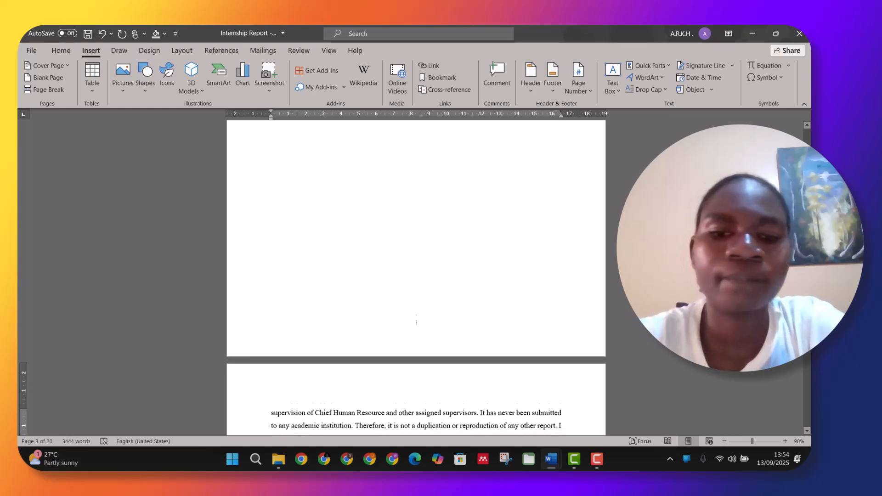
scroll(416, 329, down, 5)
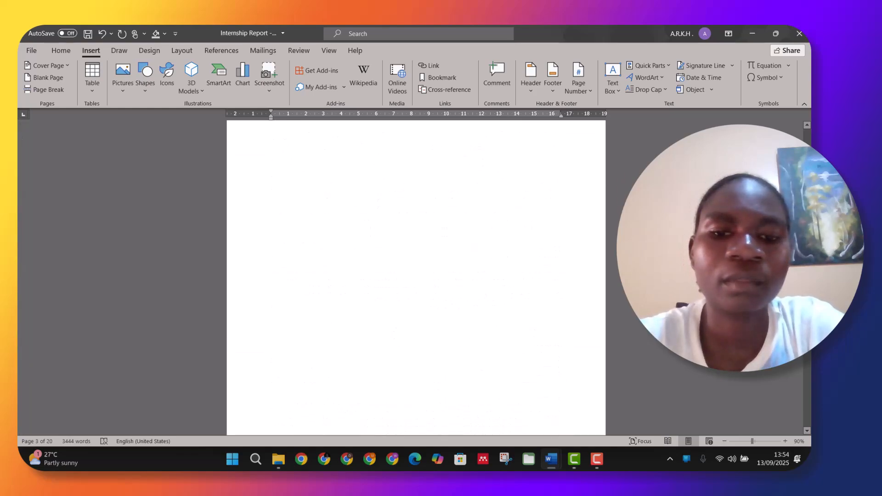
Check the footer page numbers from the Declaration page through Approval and Acknowledgement to the blank pages that follow.
scroll(415, 295, up, 8)
scroll(416, 240, down, 2)
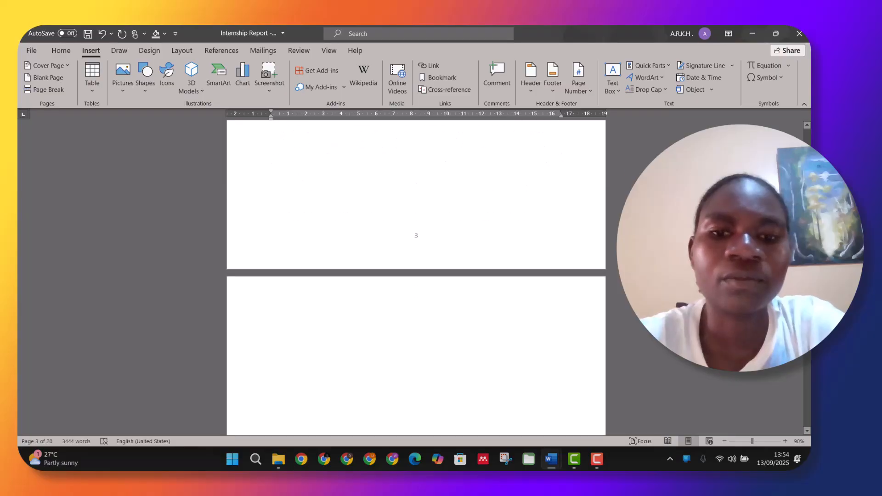
scroll(416, 276, up, 10)
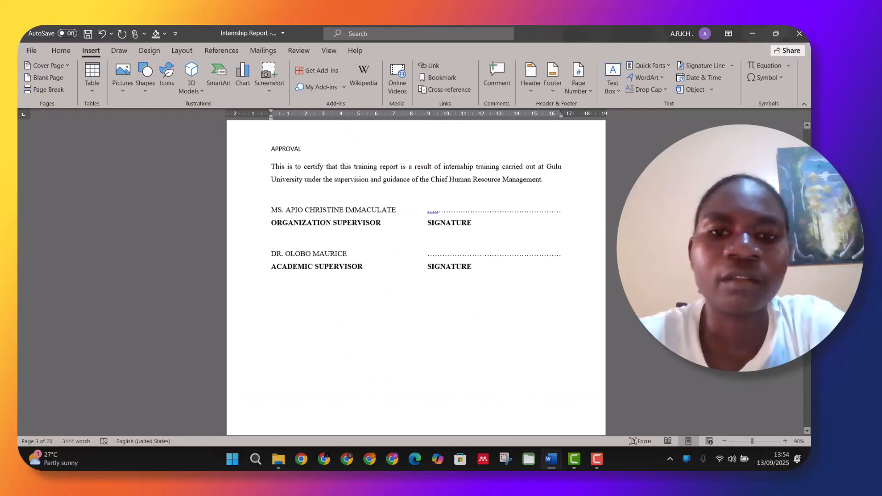
scroll(417, 275, up, 10)
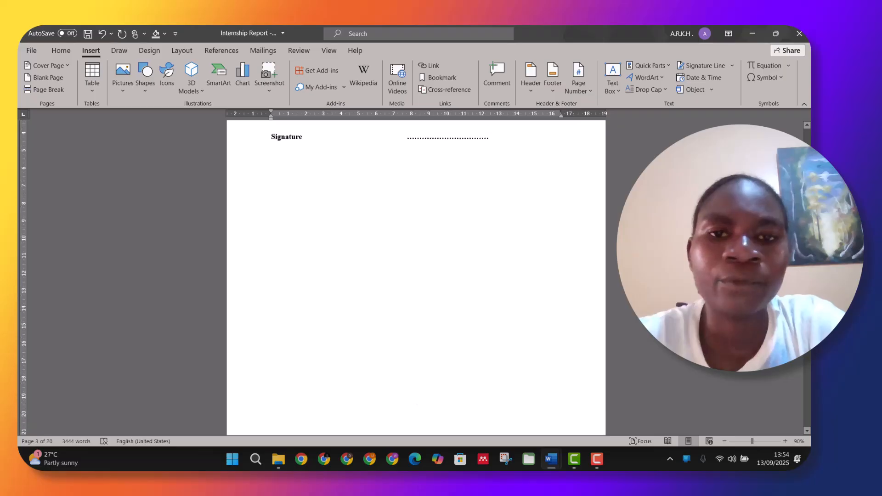
scroll(416, 276, up, 1)
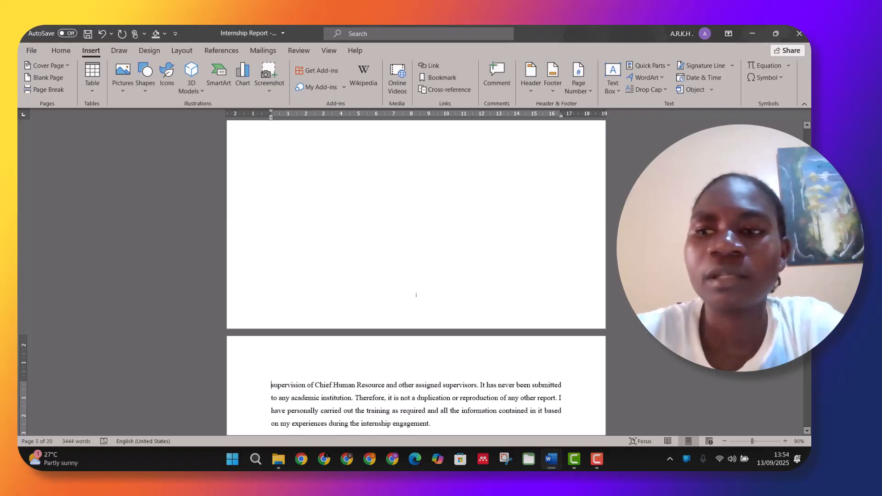
scroll(416, 276, down, 15)
scroll(416, 275, up, 10)
scroll(416, 276, down, 12)
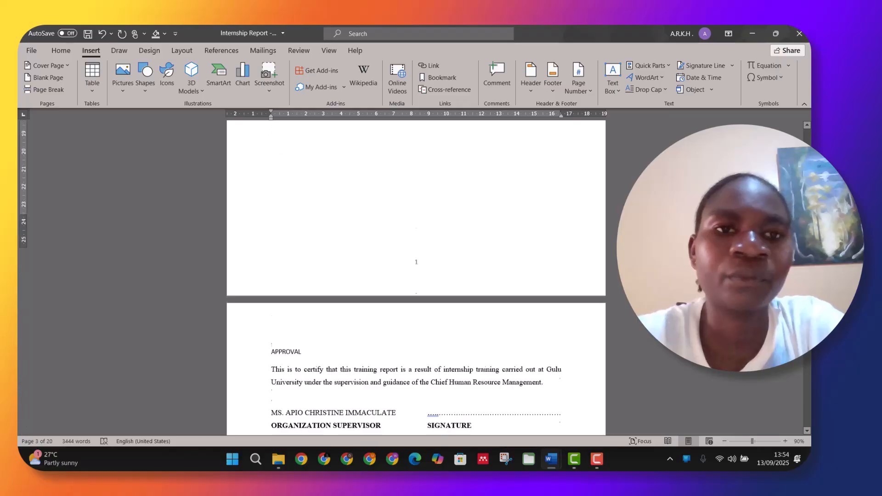
scroll(416, 276, down, 10)
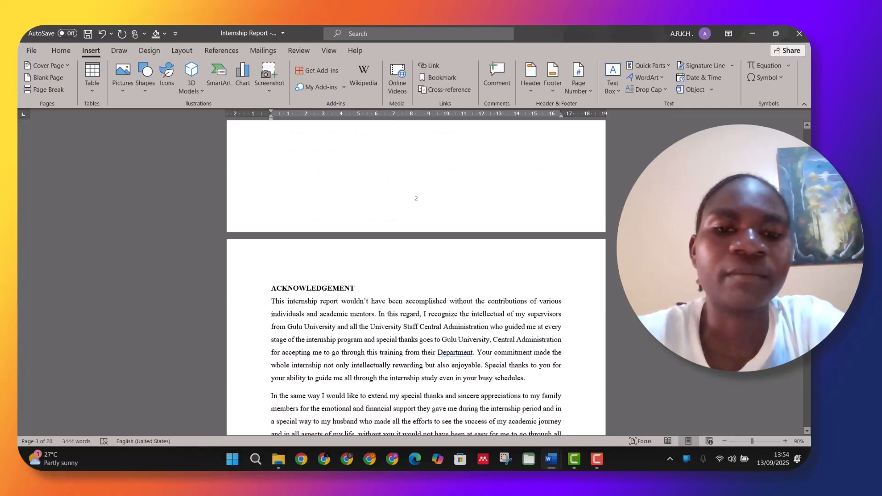
scroll(416, 276, up, 15)
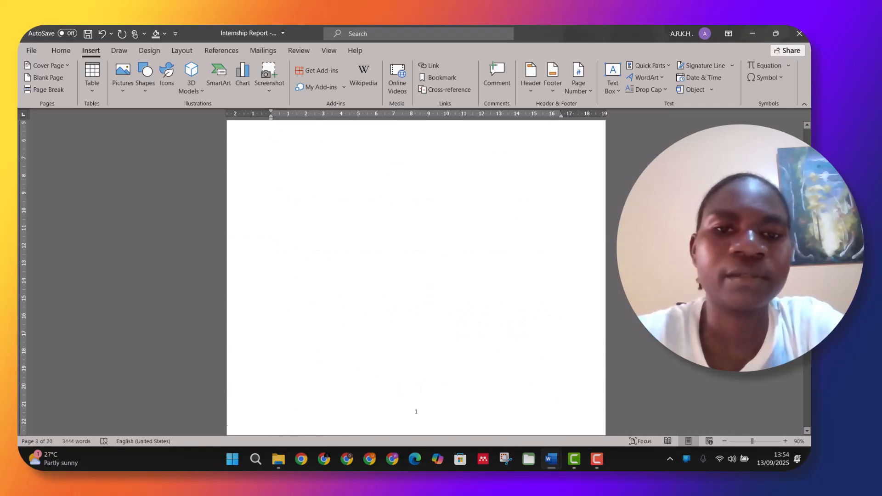
scroll(417, 276, up, 15)
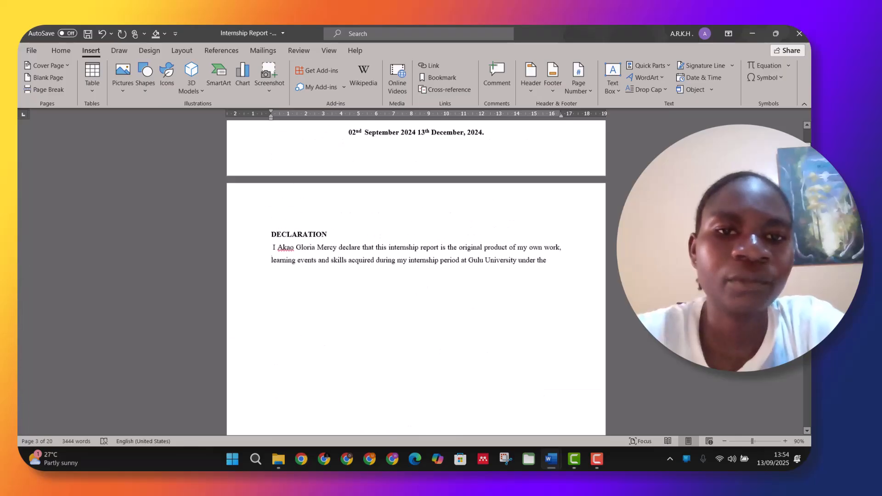
scroll(416, 276, up, 5)
scroll(416, 276, down, 20)
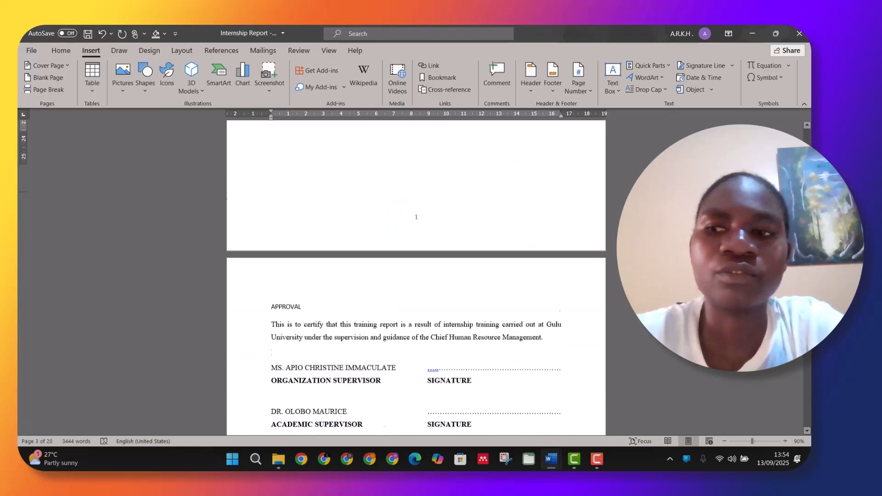
scroll(416, 276, down, 15)
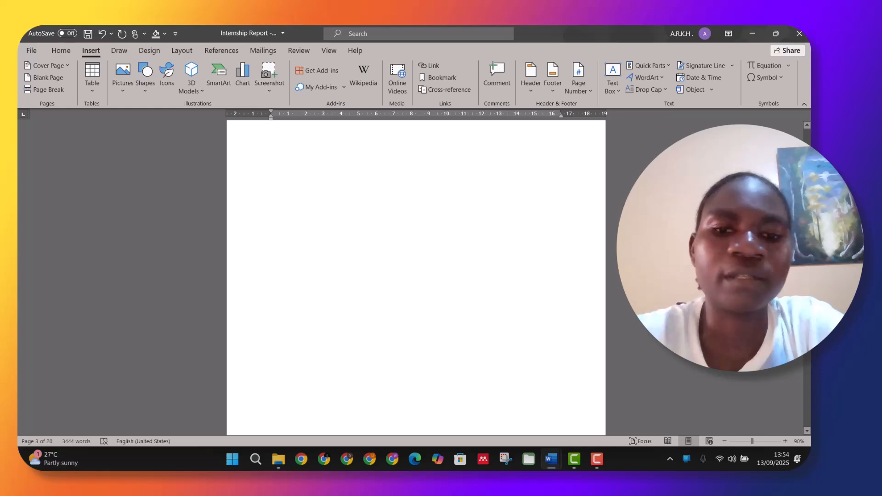
scroll(416, 276, down, 3)
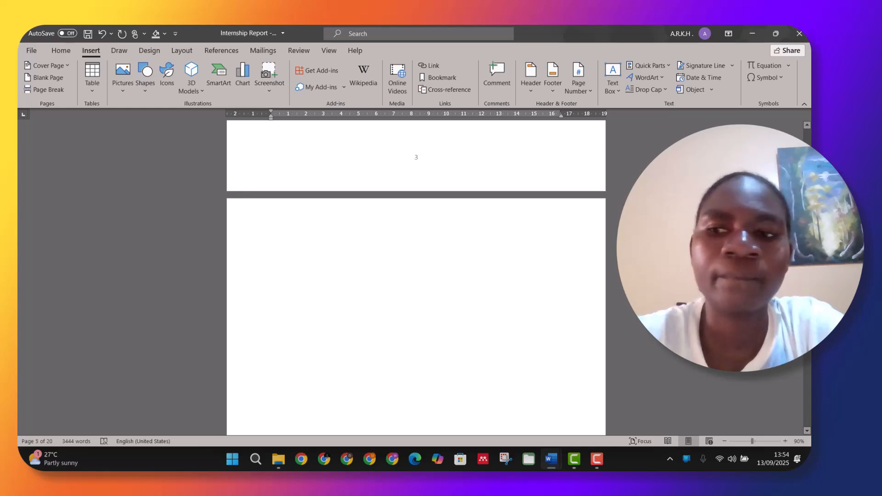
scroll(416, 275, down, 12)
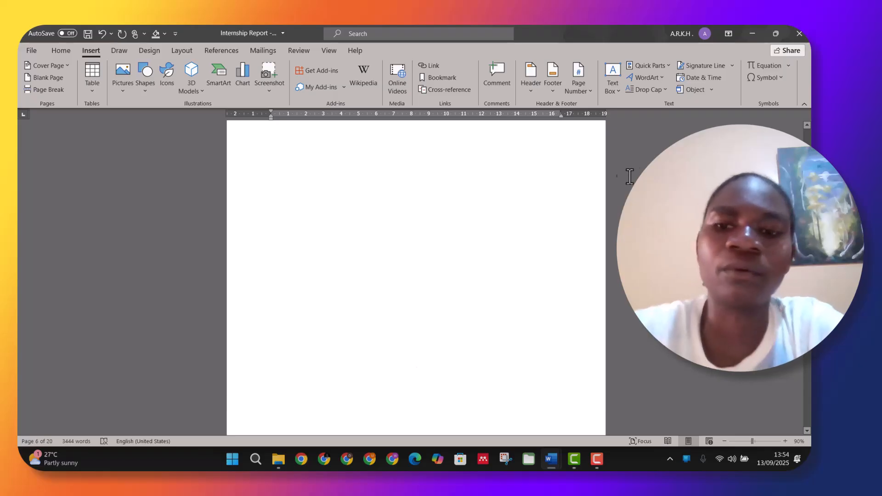
click(459, 201)
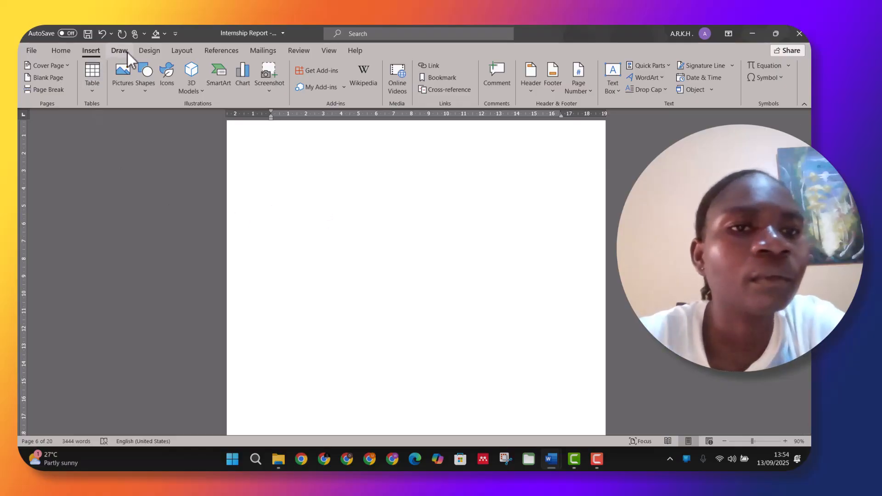
click(208, 49)
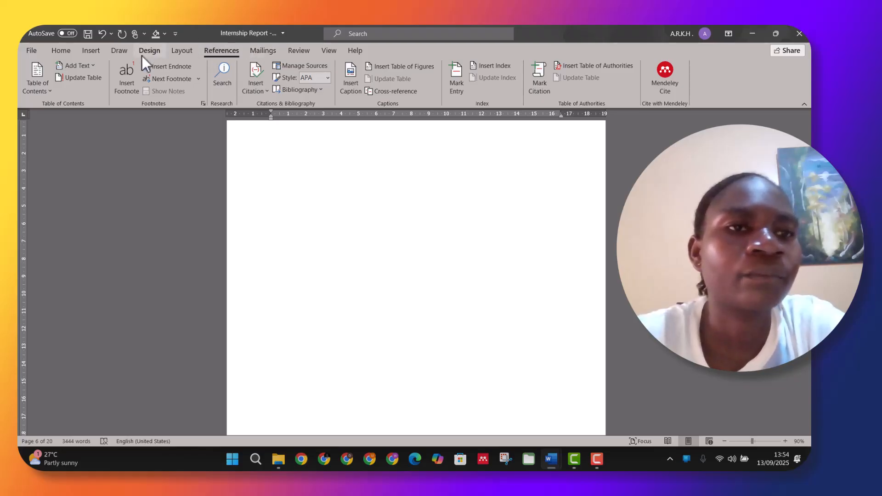
click(102, 52)
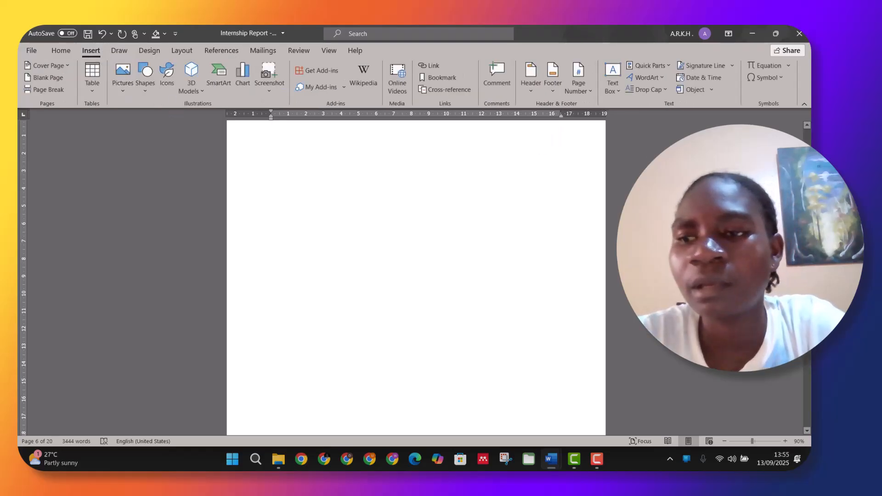
Review the cover page and the two pages across which the Declaration is split.
scroll(416, 278, up, 20)
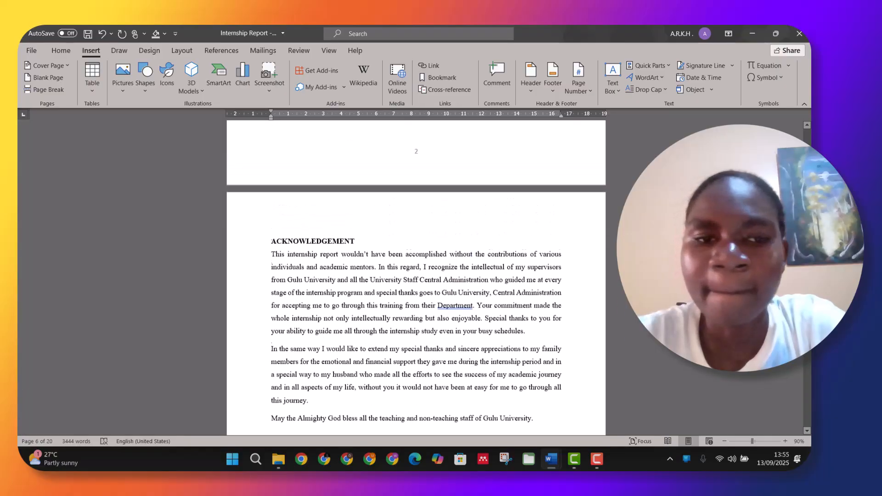
mouse_move(808, 158)
mouse_down()
mouse_move(809, 132)
mouse_move(808, 150)
mouse_up()
scroll(572, 189, up, 10)
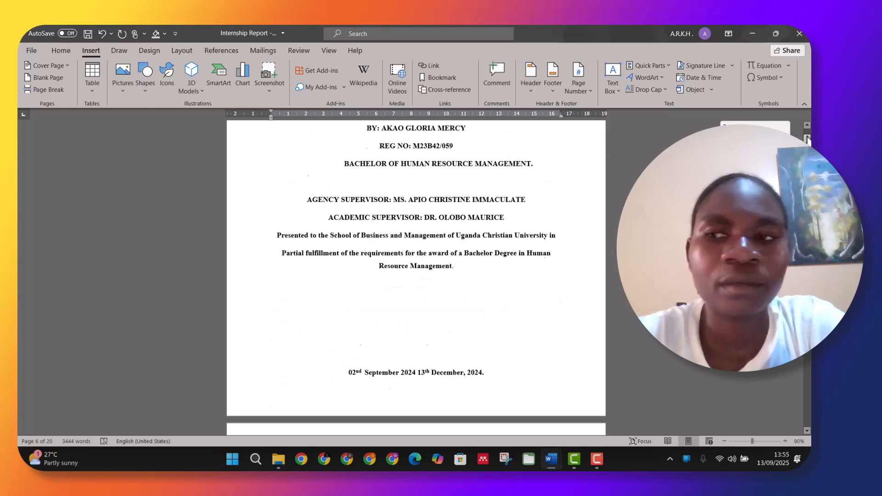
scroll(571, 190, down, 1)
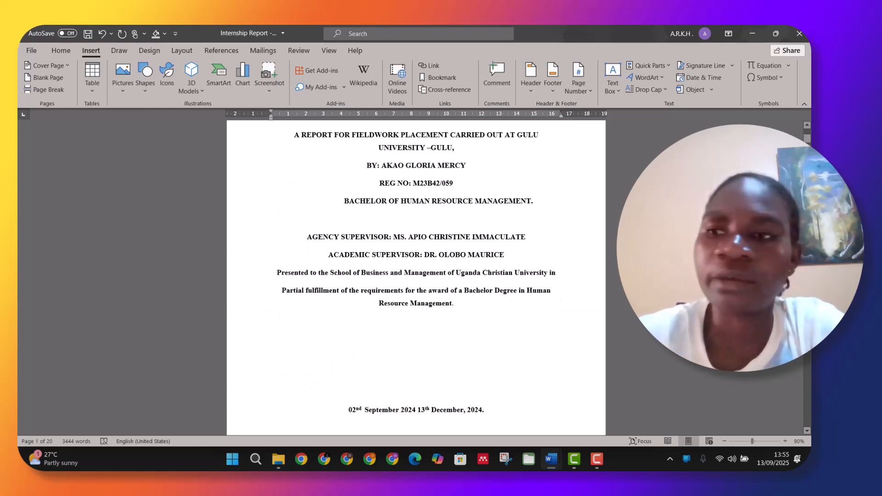
scroll(808, 138, up, 4)
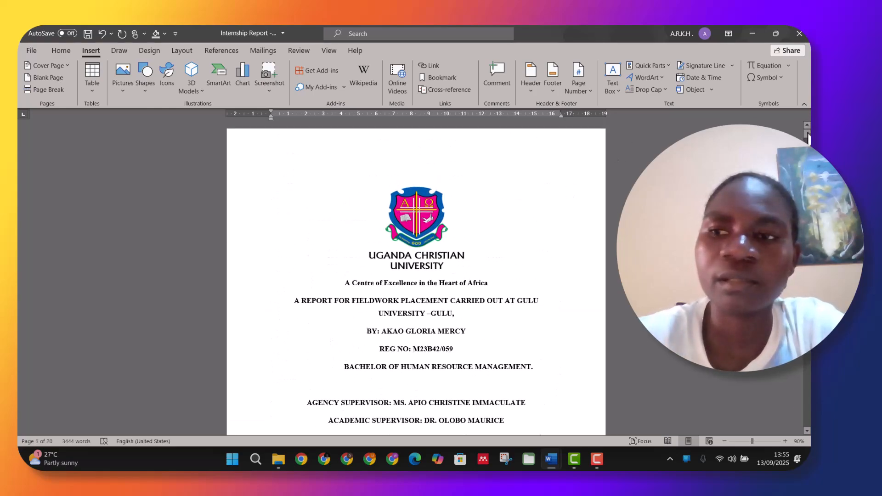
mouse_move(808, 138)
mouse_down()
mouse_move(808, 155)
mouse_move(809, 140)
mouse_up()
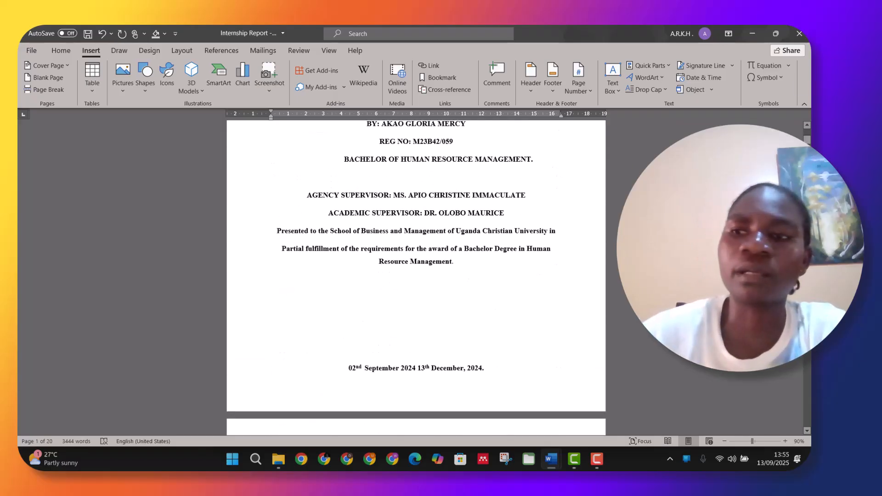
drag(808, 140, 808, 159)
scroll(417, 217, down, 10)
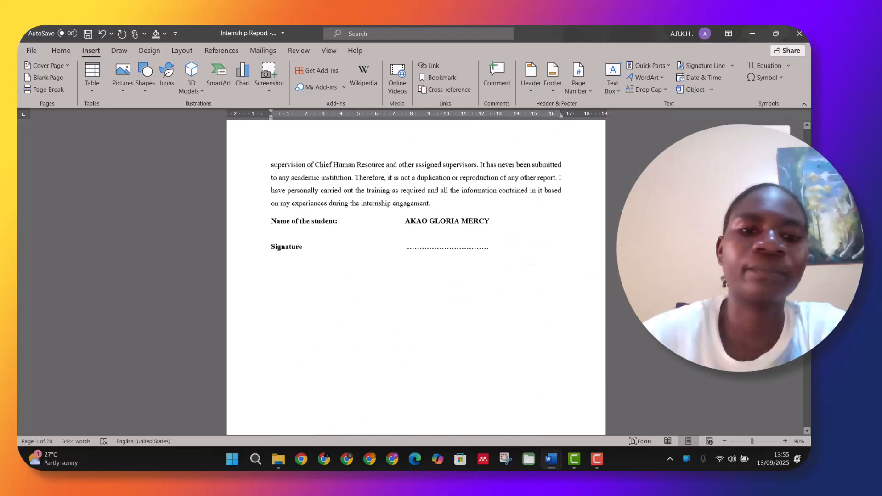
scroll(417, 378, down, 10)
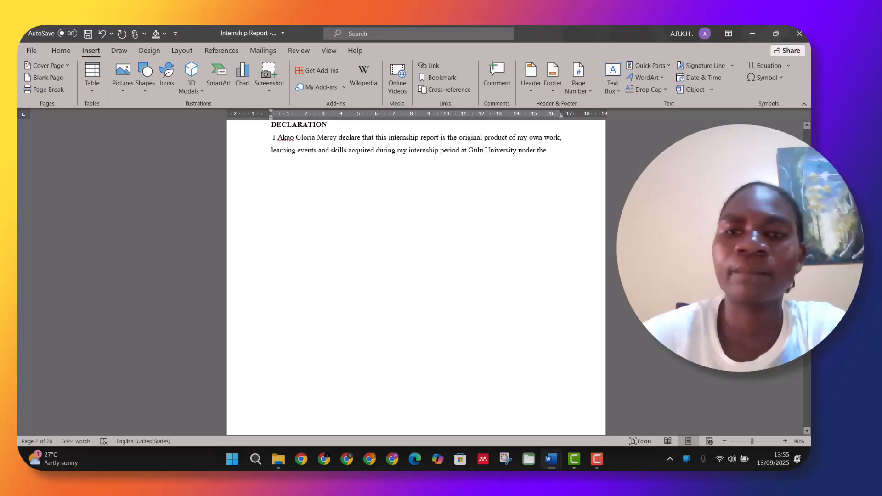
scroll(551, 223, up, 3)
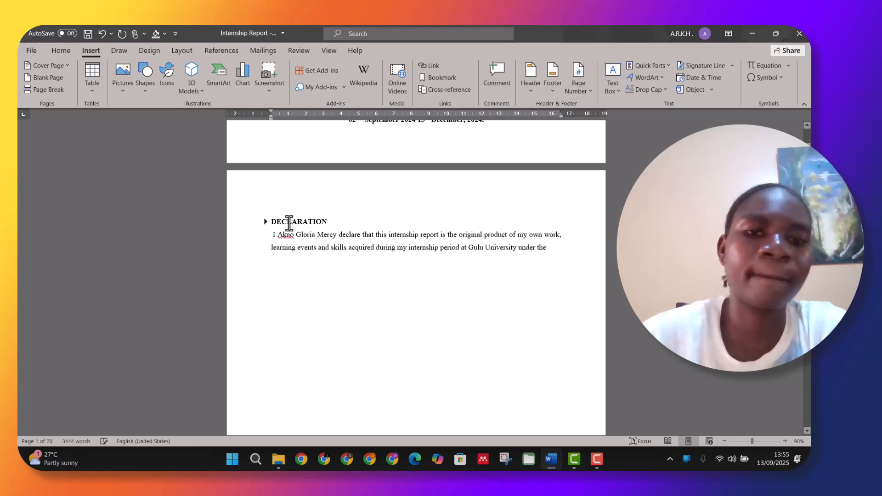
Examine the headings and page numbers from Declaration, Approval and Acknowledgement through to the "CHAPTER ONE: INTRODUCTION" heading.
click(329, 219)
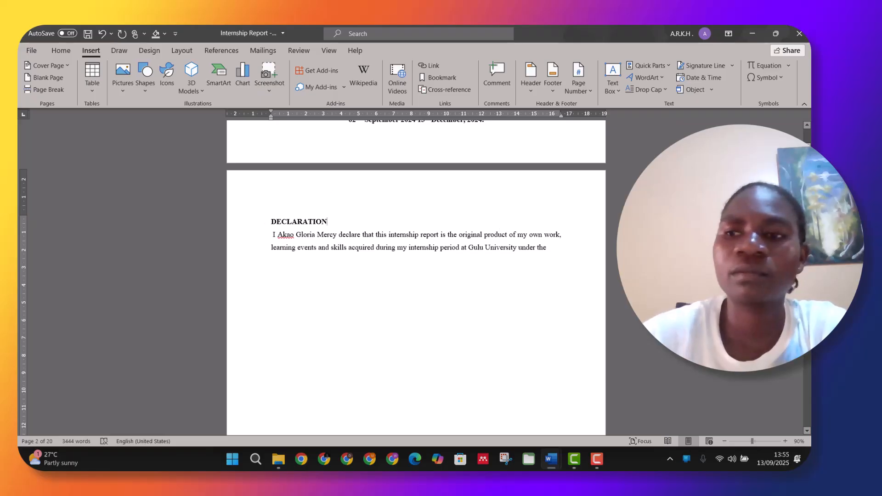
scroll(416, 276, down, 6)
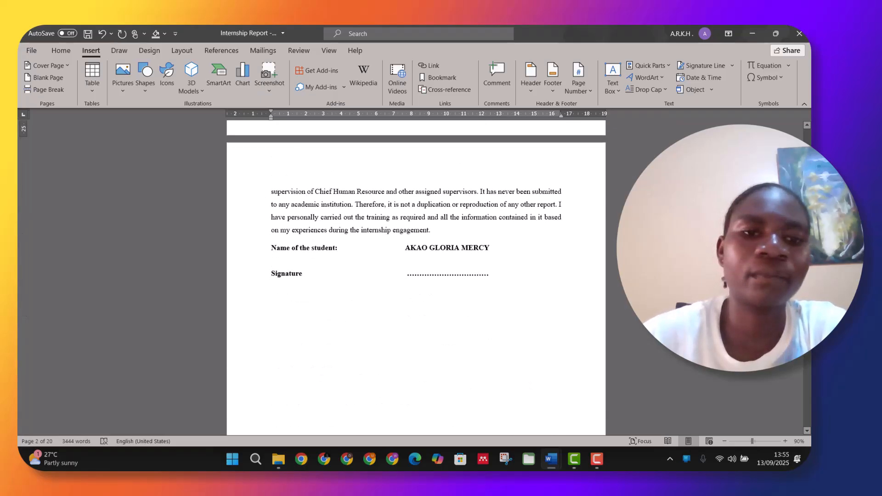
scroll(416, 272, down, 8)
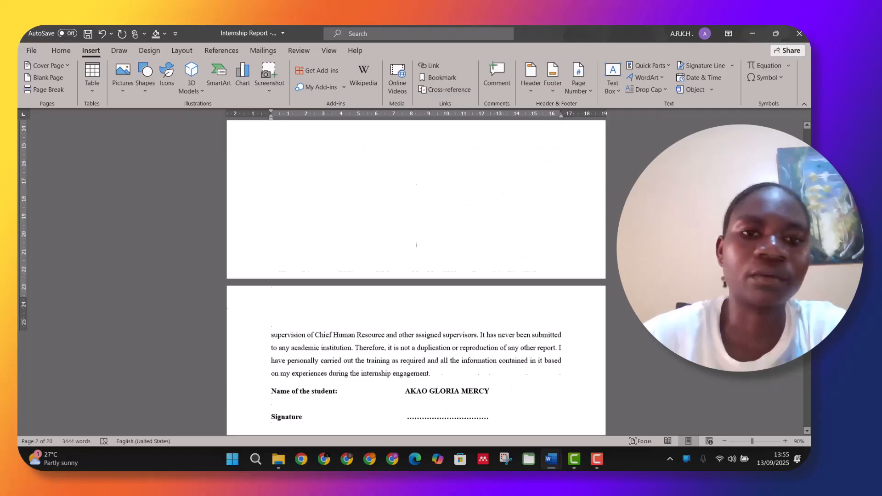
scroll(416, 272, down, 10)
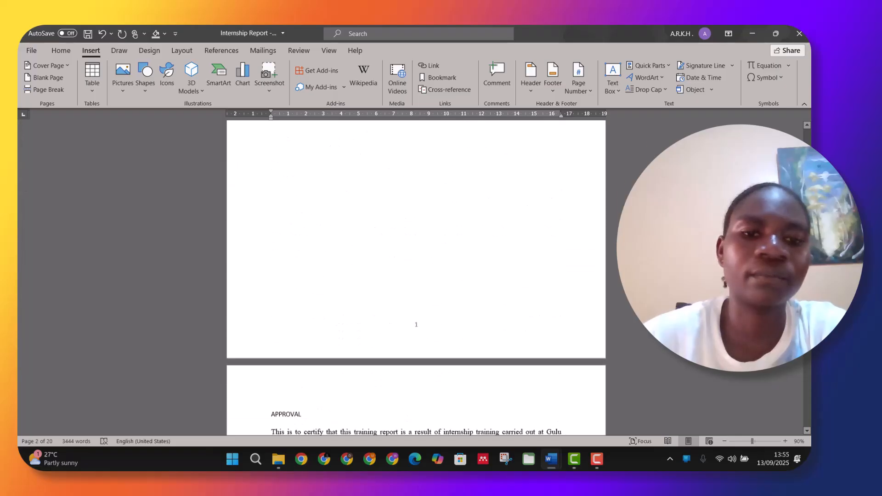
scroll(417, 278, down, 4)
scroll(416, 278, up, 4)
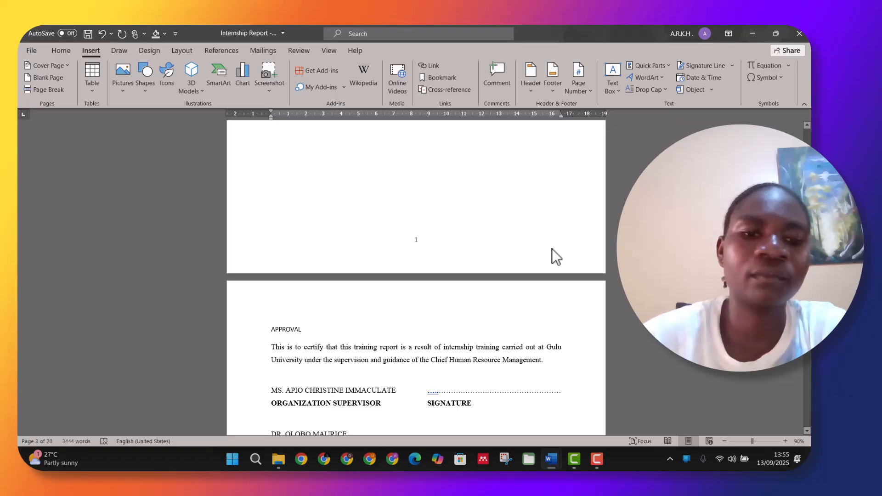
double_click(271, 329)
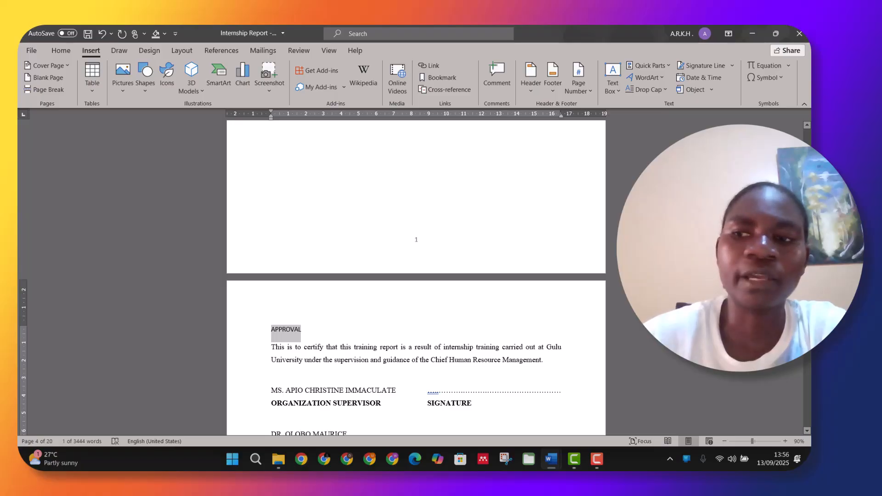
scroll(416, 276, down, 10)
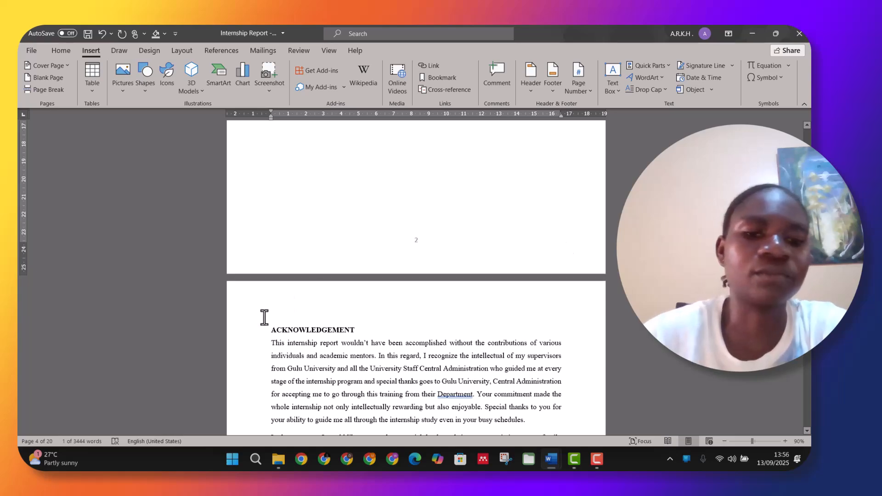
drag(272, 330, 361, 331)
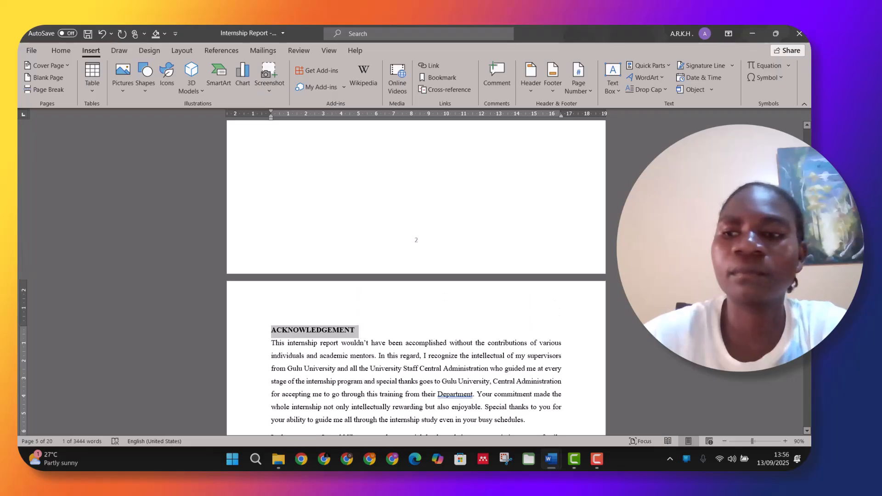
scroll(416, 276, down, 7)
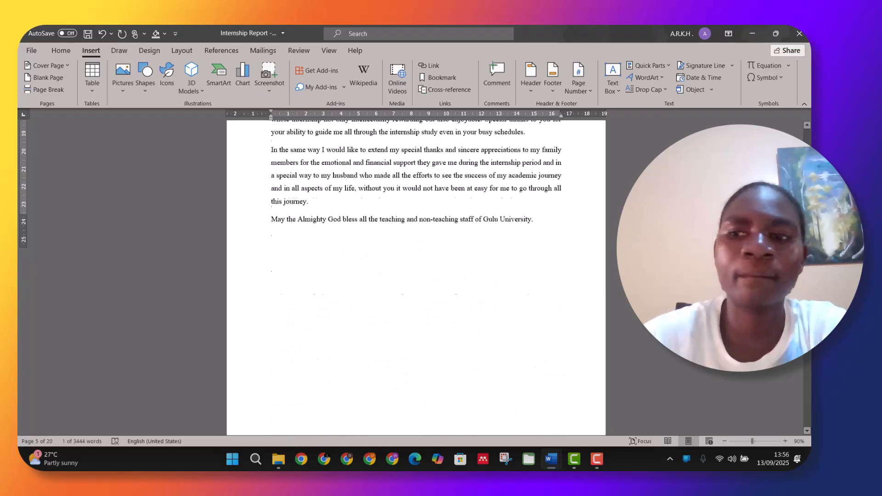
scroll(416, 276, up, 5)
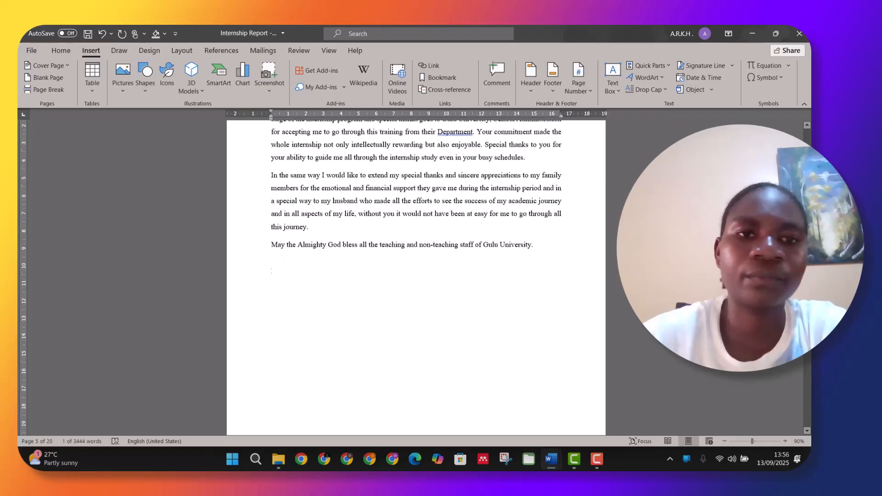
scroll(416, 276, down, 14)
scroll(417, 276, up, 5)
scroll(416, 276, down, 12)
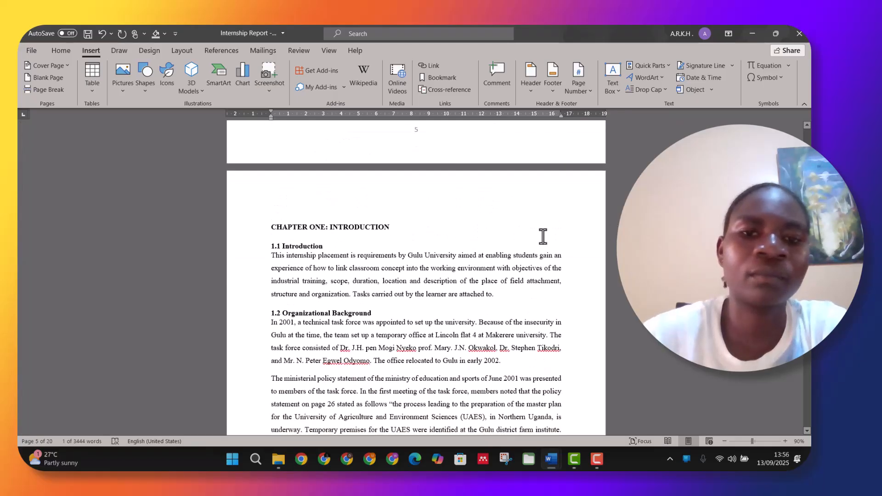
click(274, 226)
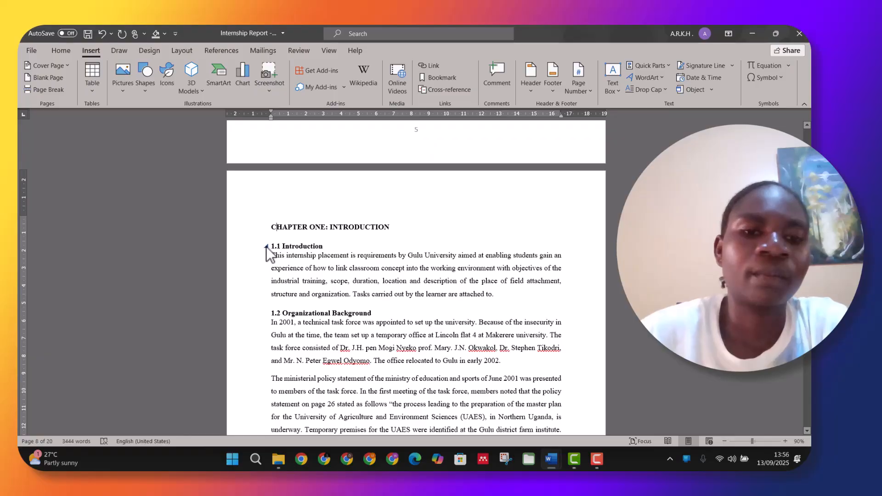
Check the heading style applied to the "1.1 Introduction" and "1.2 Organizational Background" subheadings.
drag(271, 251, 322, 246)
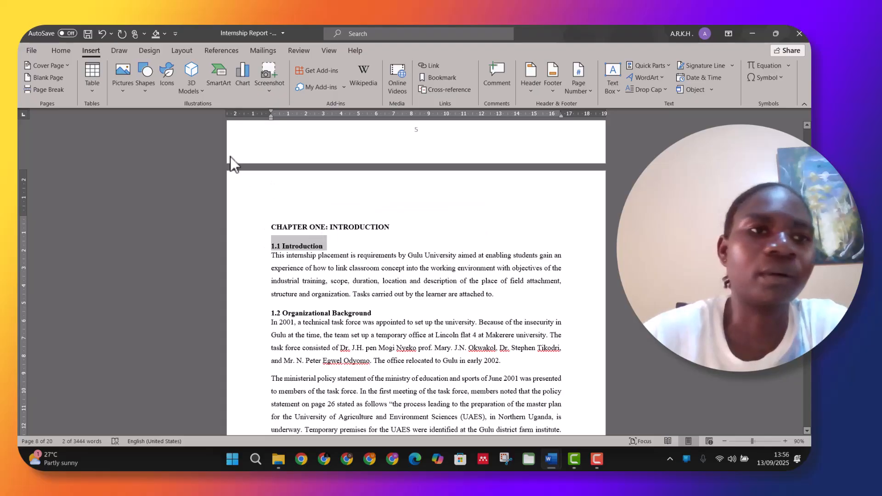
click(59, 48)
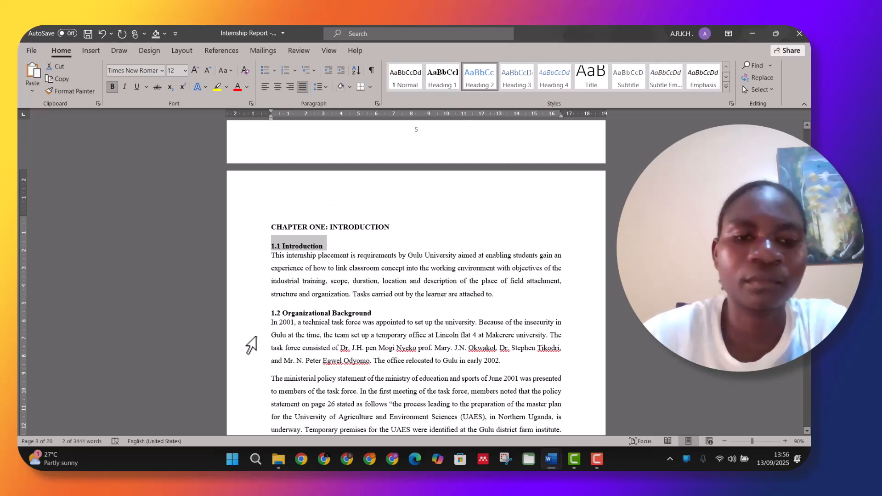
drag(278, 313, 372, 314)
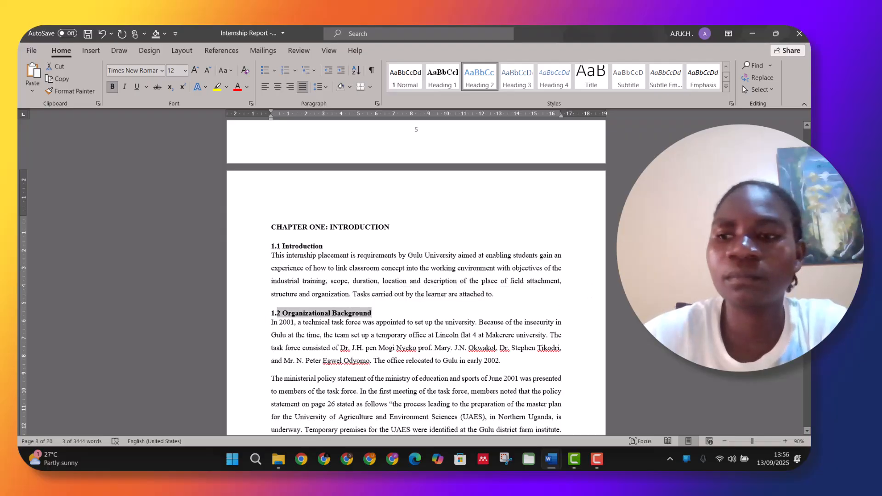
Examine the subheadings and footer page numbers from Organizational Background through the vision, mission and core values sections.
scroll(416, 276, down, 8)
scroll(416, 276, up, 6)
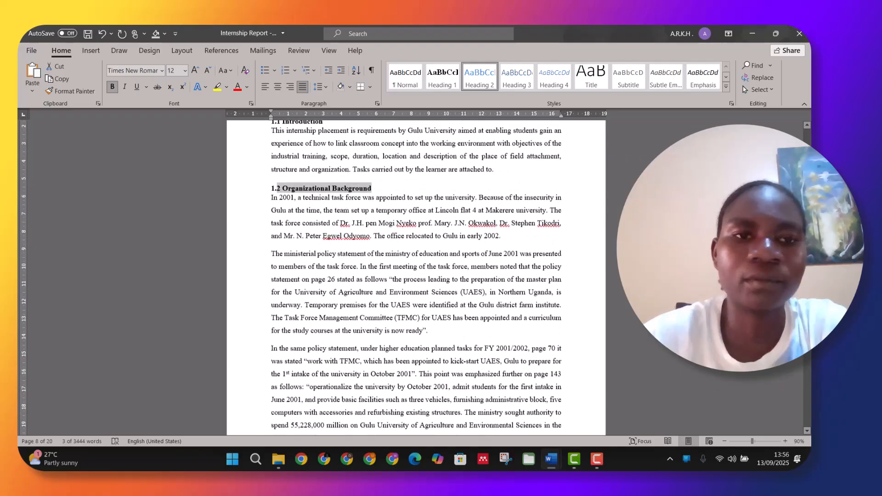
scroll(417, 276, down, 12)
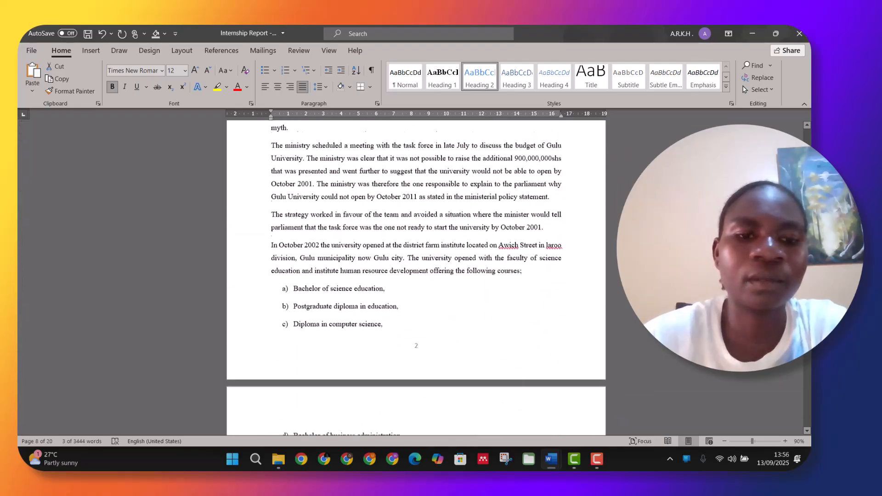
scroll(416, 276, down, 12)
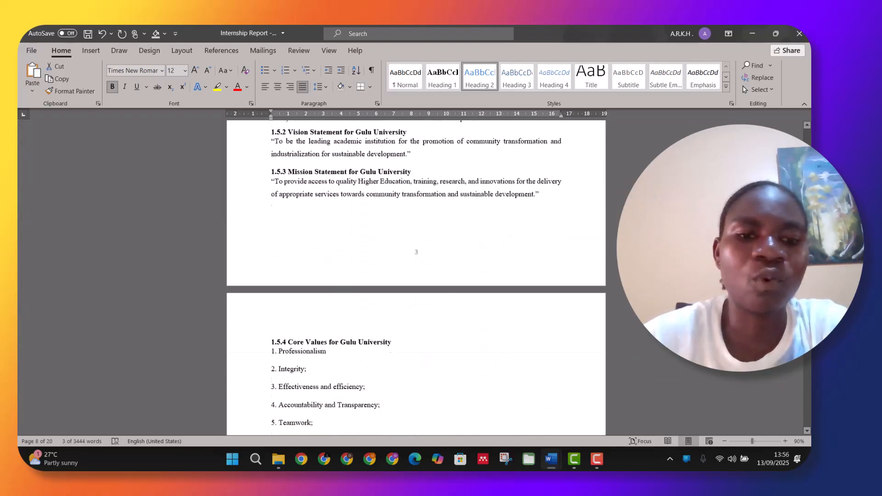
scroll(416, 275, down, 4)
scroll(417, 275, up, 8)
scroll(417, 276, down, 2)
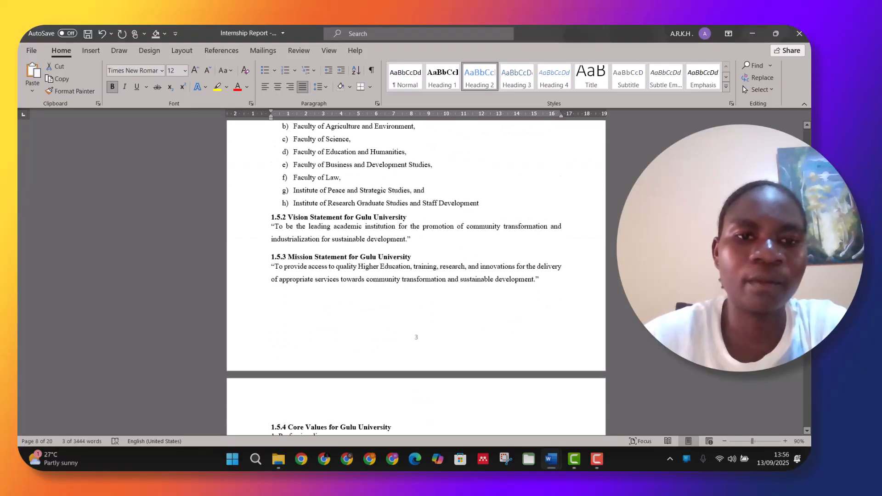
scroll(416, 276, up, 5)
scroll(416, 276, down, 4)
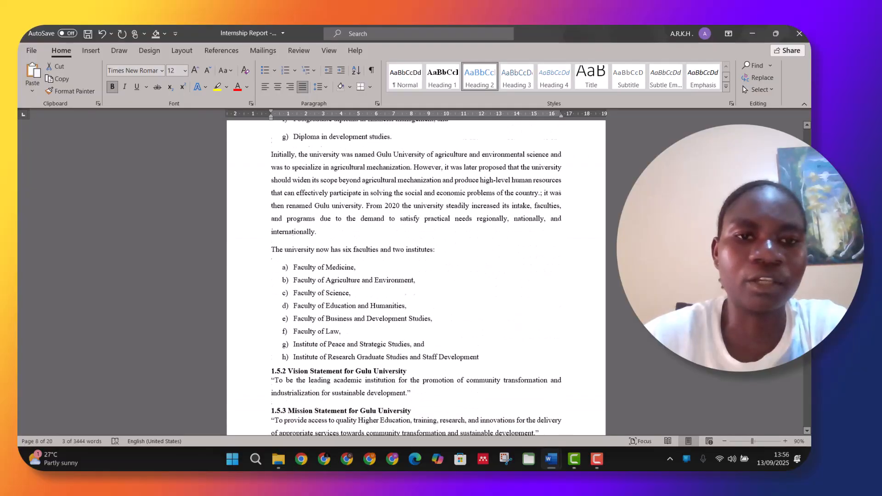
scroll(416, 276, down, 3)
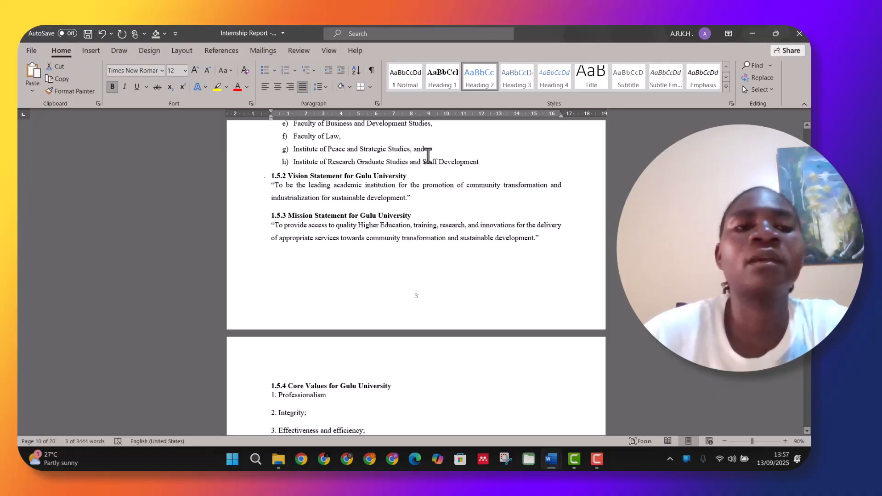
Insert an Automatic Table 1 table of contents on the blank page before the list of acronyms.
drag(807, 271, 792, 51)
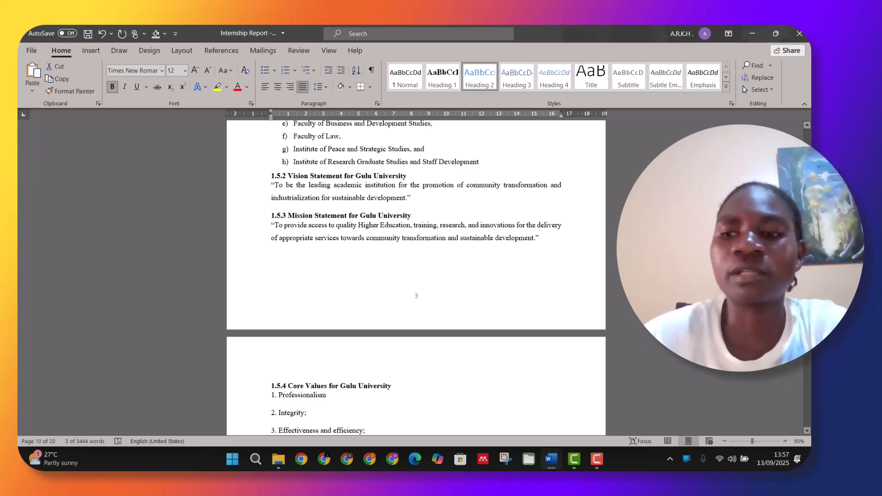
drag(807, 305, 808, 258)
scroll(416, 277, up, 11)
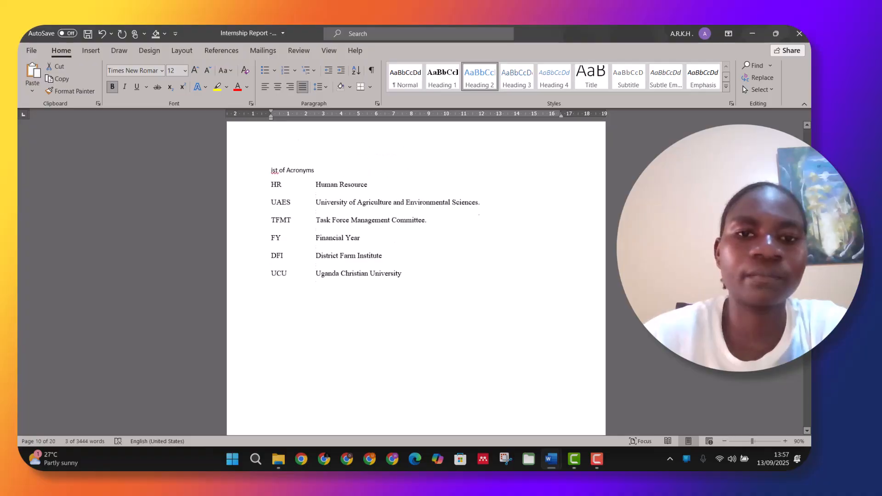
scroll(416, 277, up, 15)
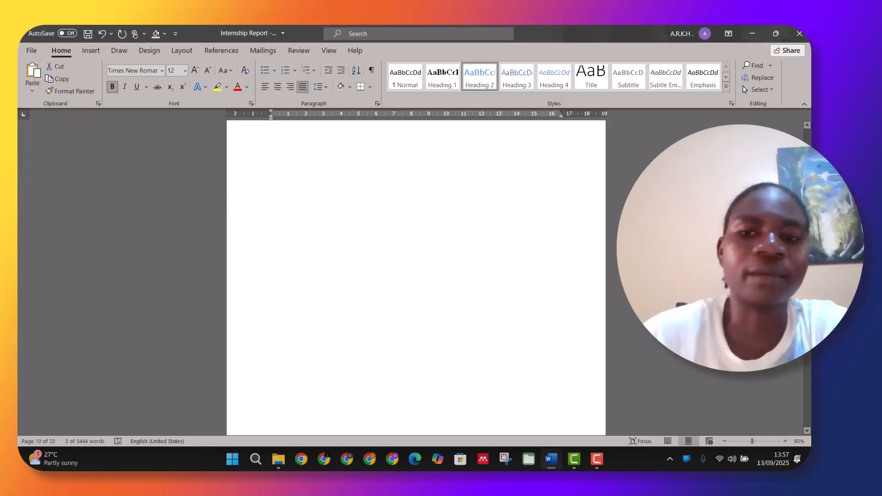
click(358, 250)
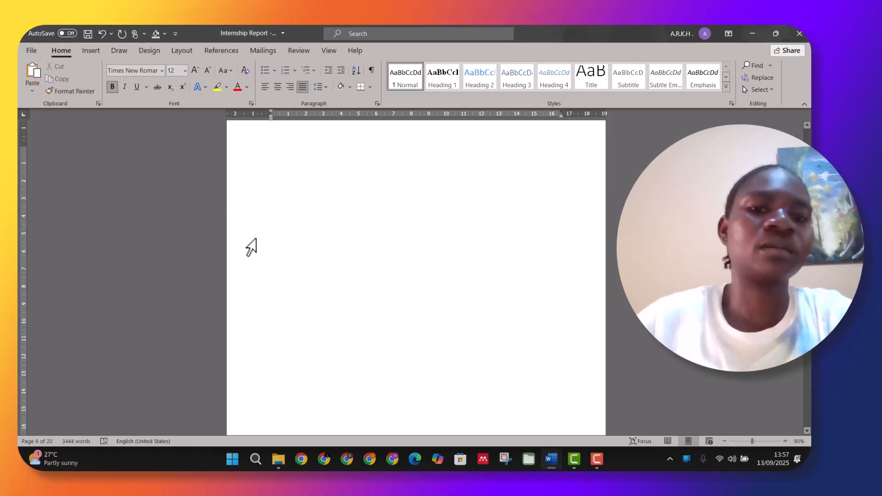
click(258, 280)
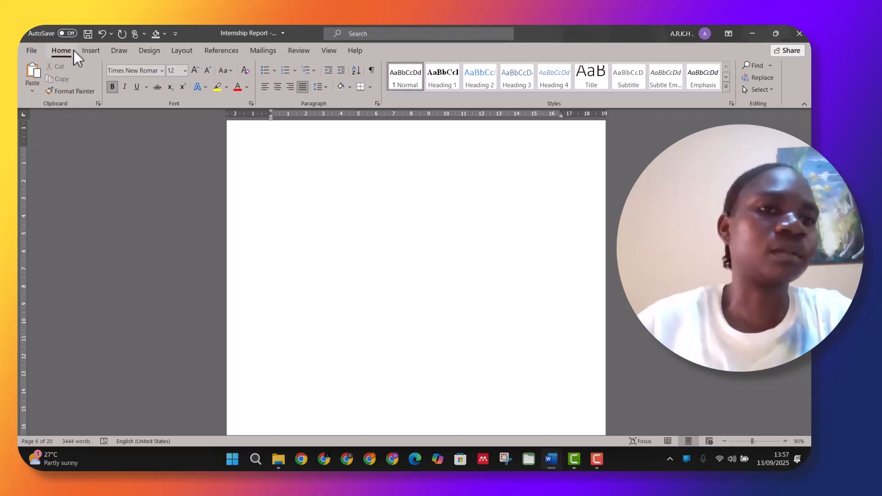
click(88, 53)
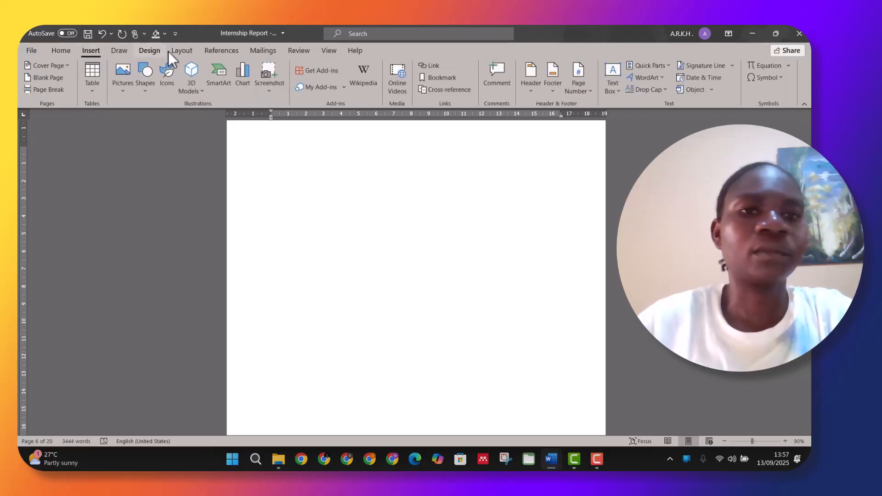
click(213, 48)
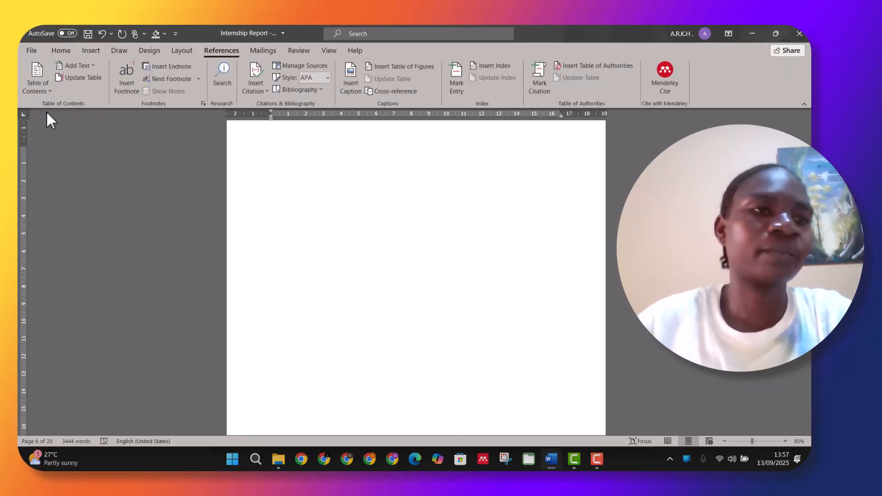
click(37, 83)
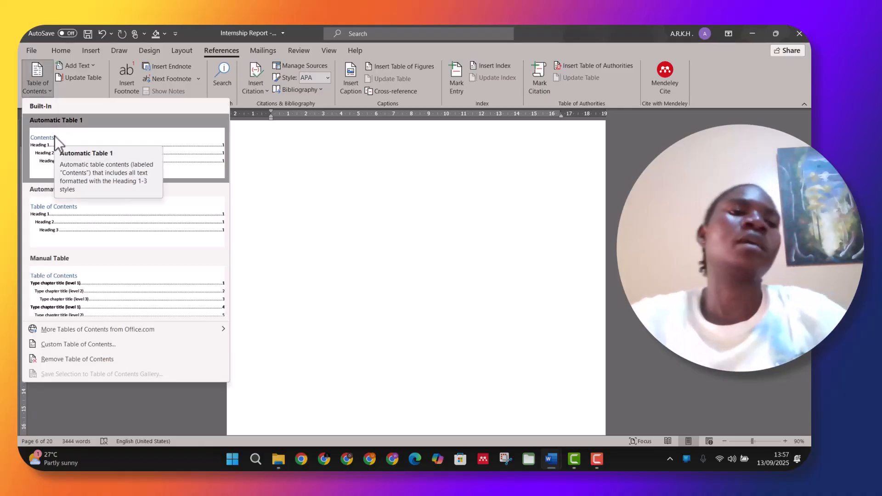
click(45, 164)
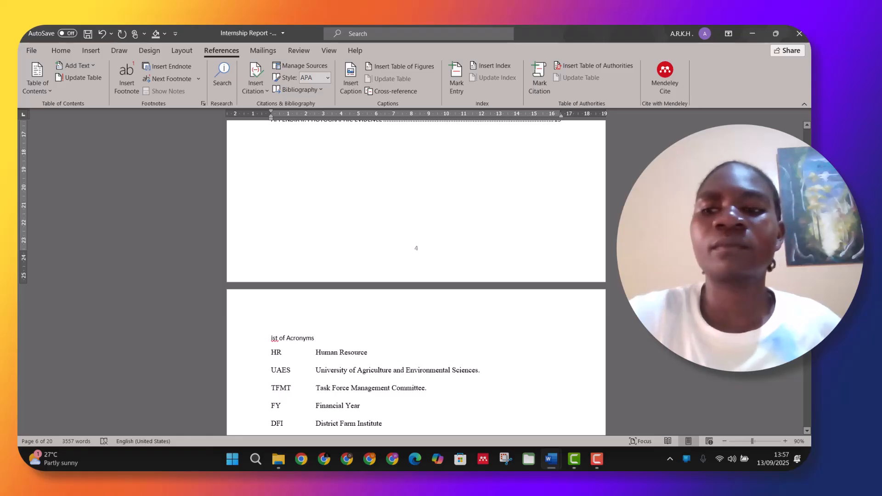
Review the entries and page numbers in the inserted table of contents and the page that follows it.
scroll(417, 278, up, 5)
scroll(417, 278, down, 7)
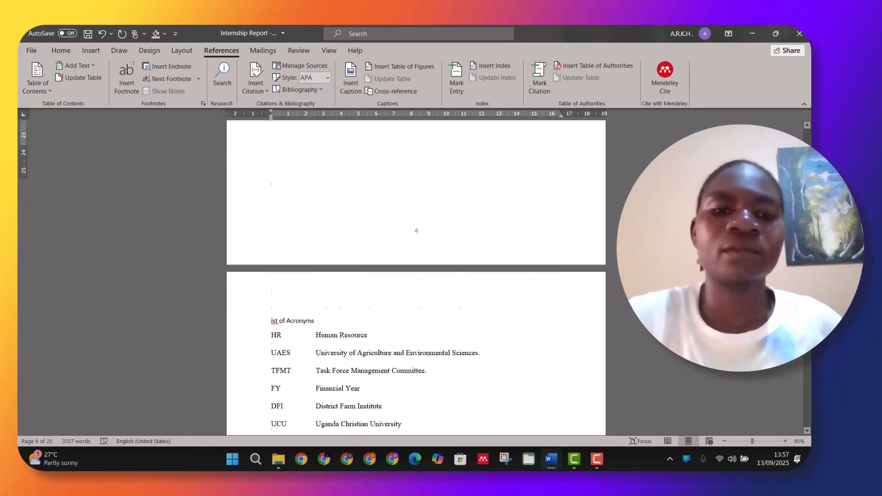
scroll(416, 278, up, 7)
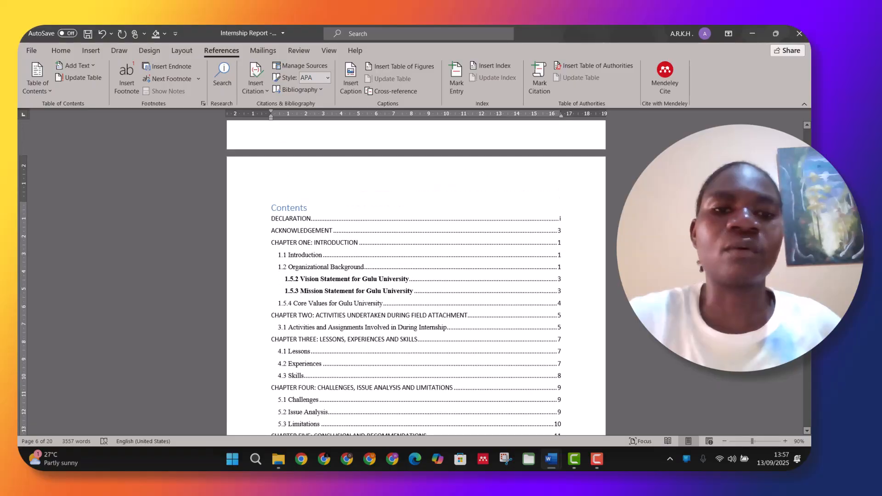